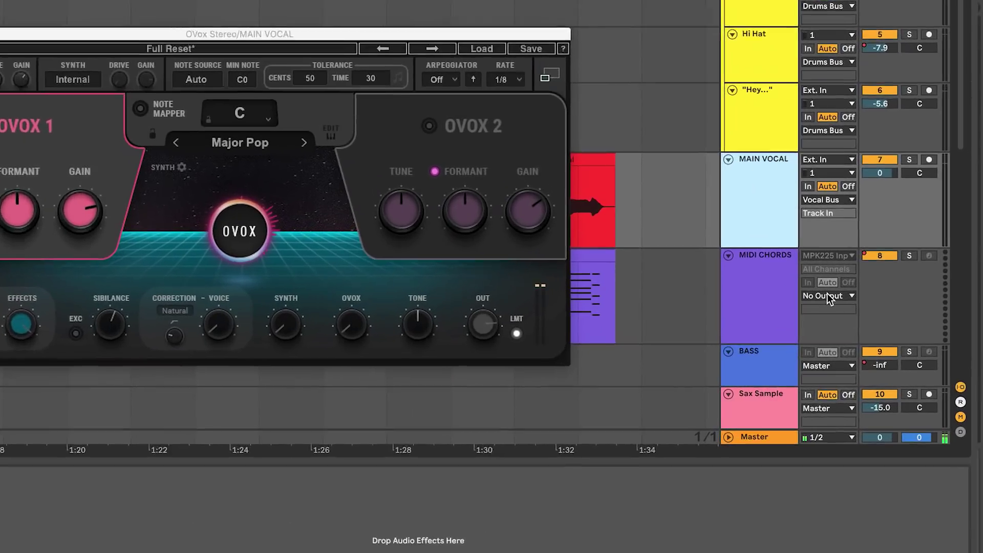
# Route MIDI CHORDS output to MAIN VOCAL's 1-OVox Stereo and select the MAIN VOCAL track.
pyautogui.click(871, 323)
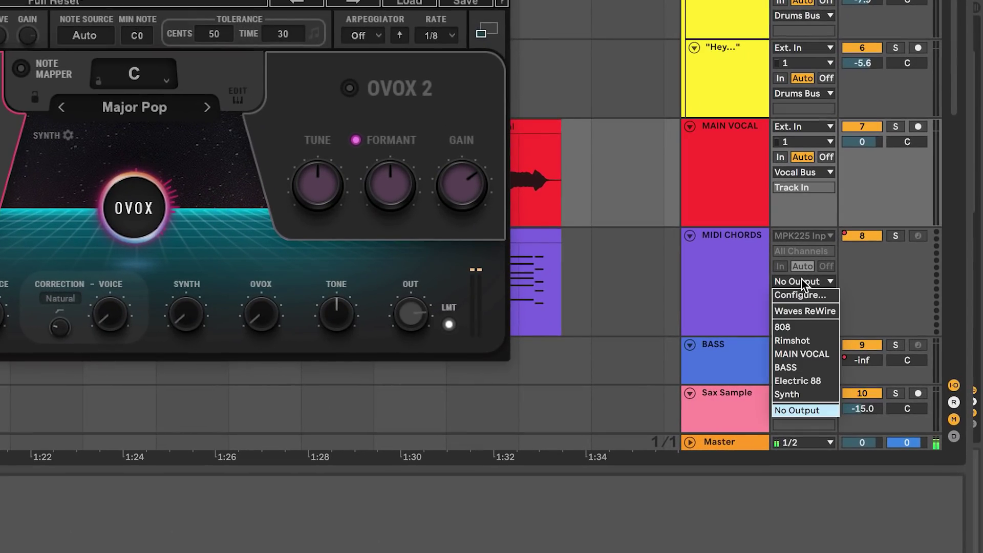
pyautogui.click(808, 349)
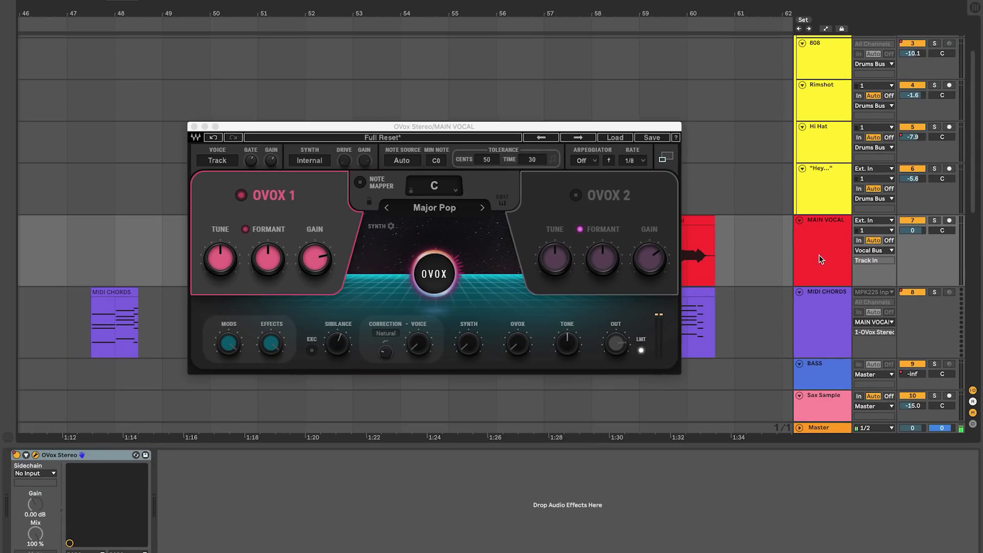
pyautogui.click(797, 249)
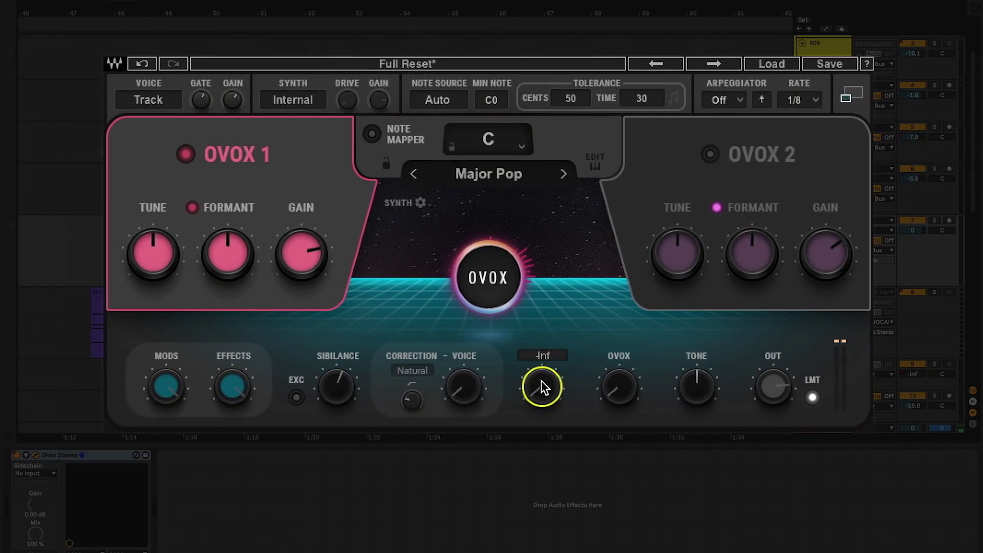
# Lower the corrected voice level and nudge the OVOX level up slightly.
pyautogui.scroll(5, 544, 374)
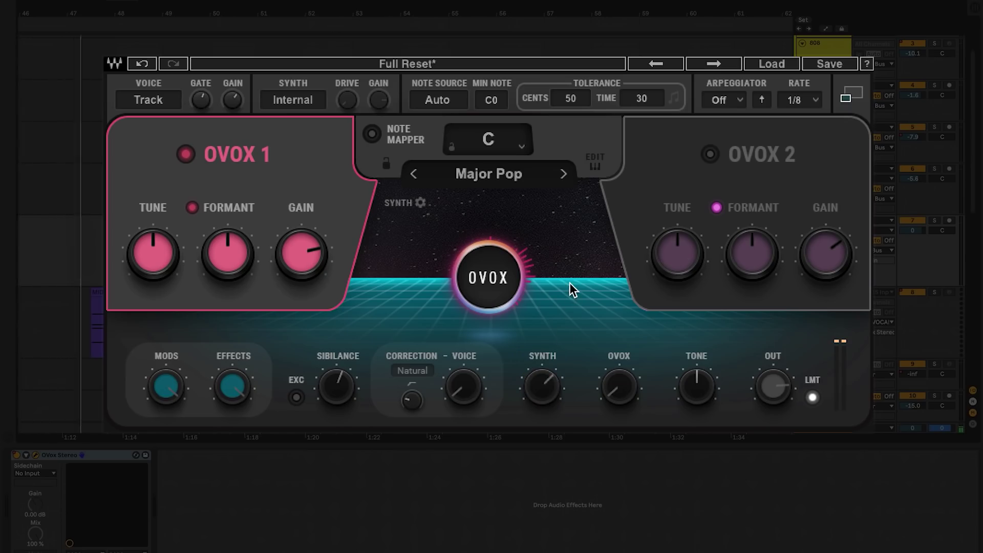
pyautogui.scroll(-10, 543, 392)
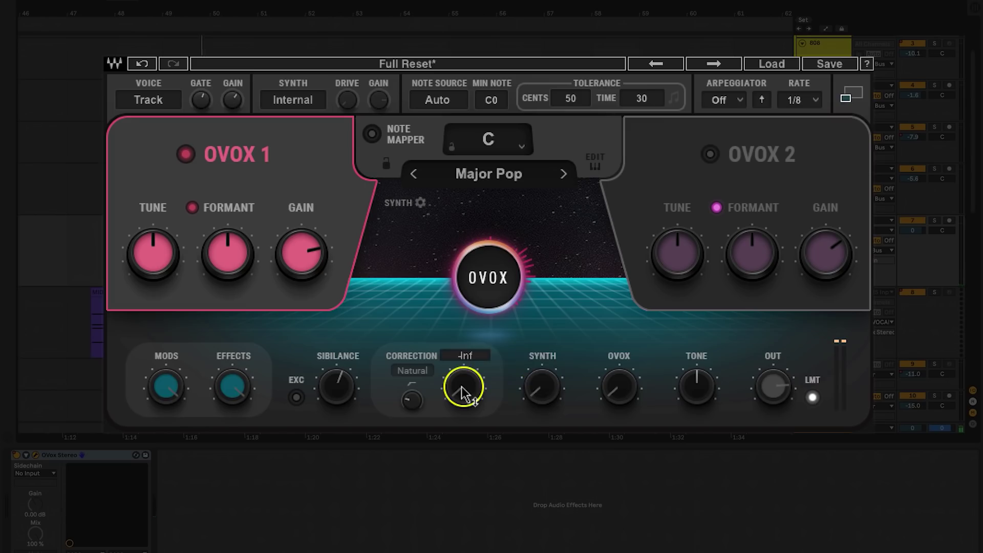
pyautogui.scroll(10, 463, 391)
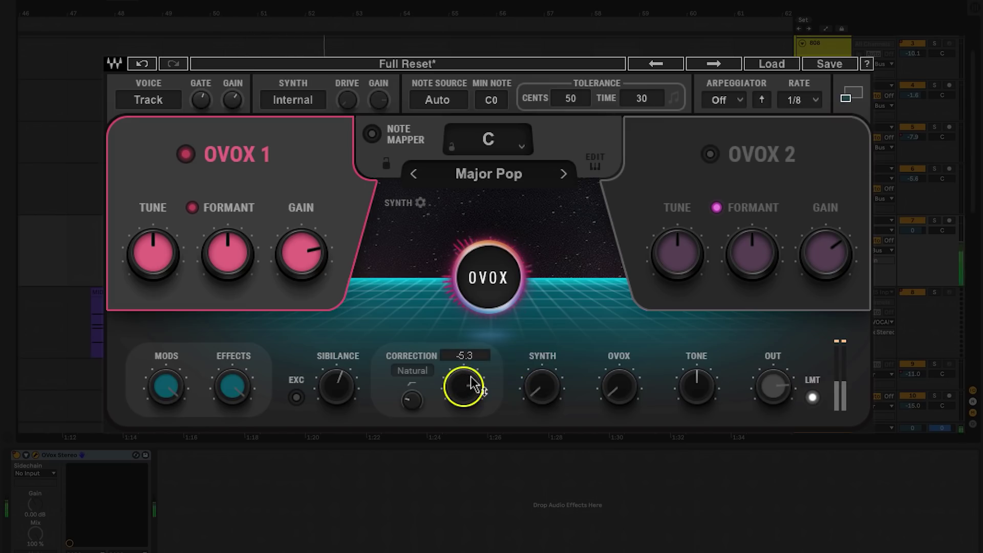
pyautogui.moveTo(471, 387)
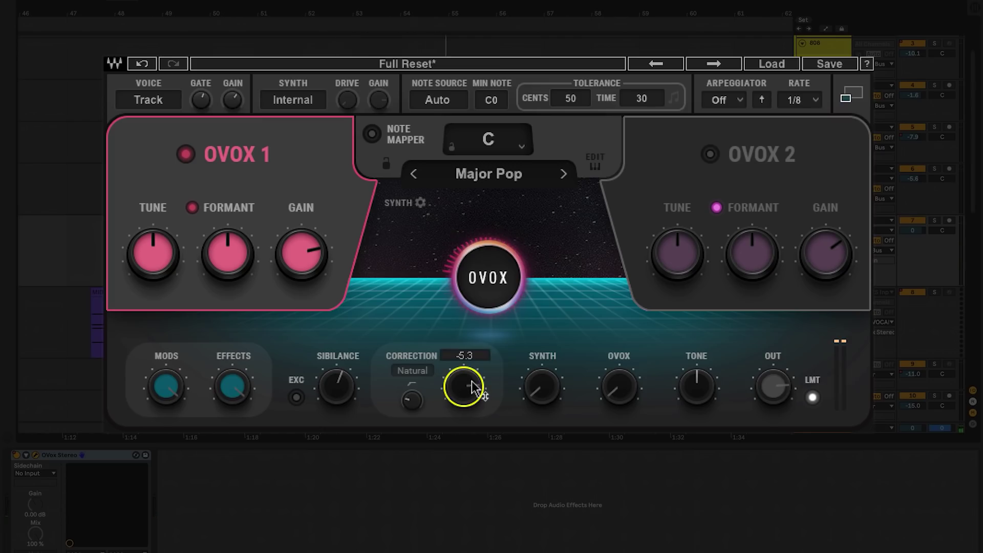
pyautogui.moveTo(471, 387); pyautogui.dragTo(471, 402)
pyautogui.click(538, 395)
pyautogui.moveTo(621, 395)
pyautogui.mouseDown()
pyautogui.moveTo(622, 387)
pyautogui.moveTo(631, 392)
pyautogui.mouseUp()
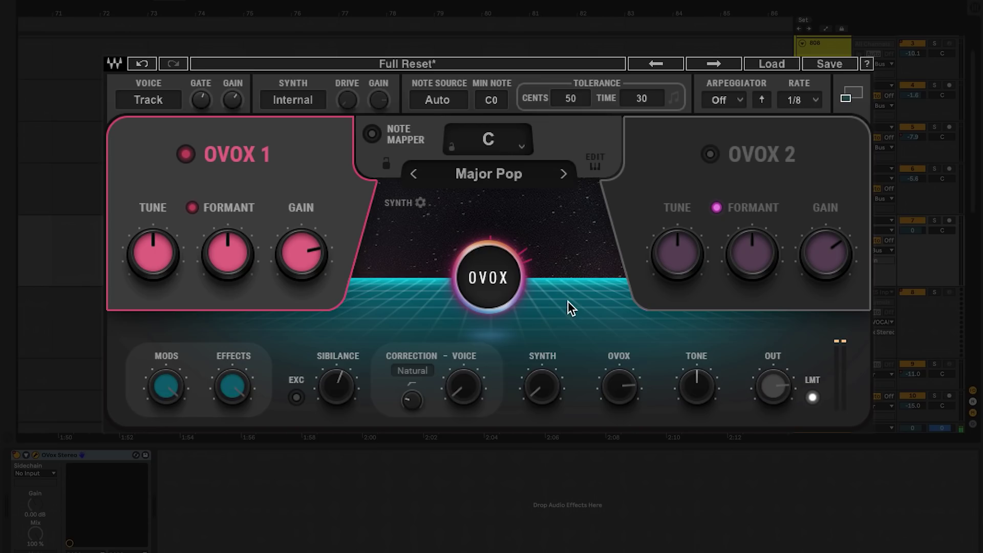
# Turn the OVOX level fully down and raise the corrected voice to -1.8.
pyautogui.click(469, 394)
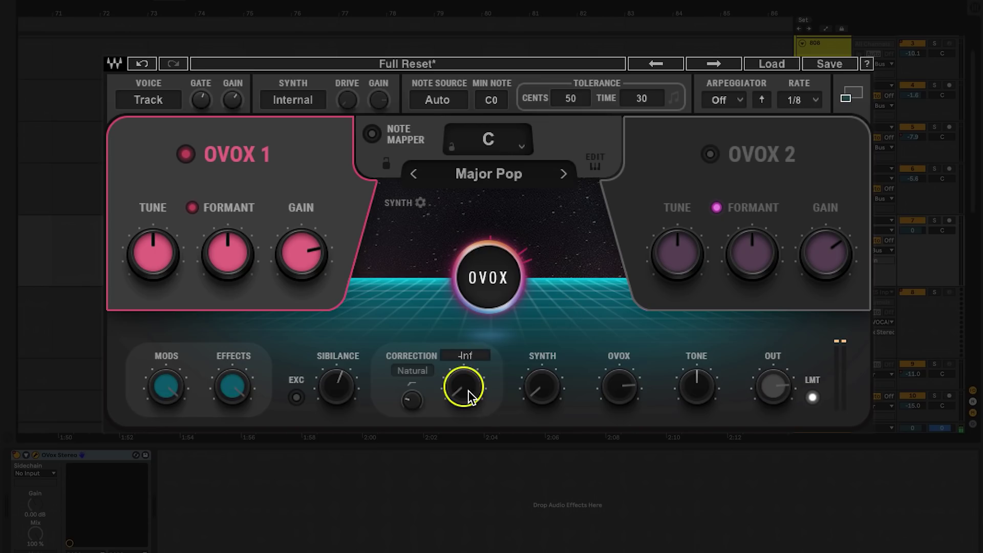
pyautogui.click(619, 398)
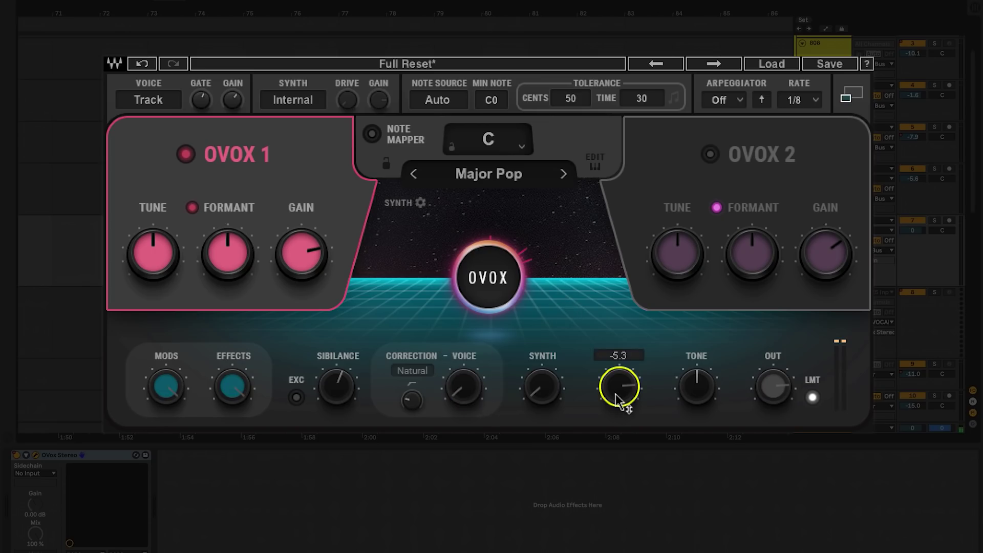
pyautogui.moveTo(617, 396); pyautogui.dragTo(616, 402)
pyautogui.click(463, 399)
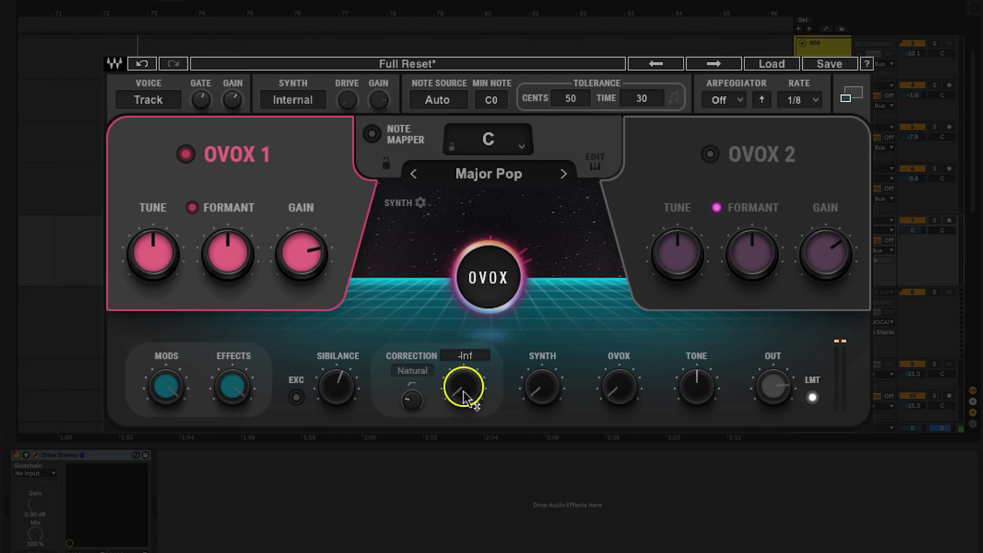
pyautogui.moveTo(464, 398); pyautogui.dragTo(474, 395)
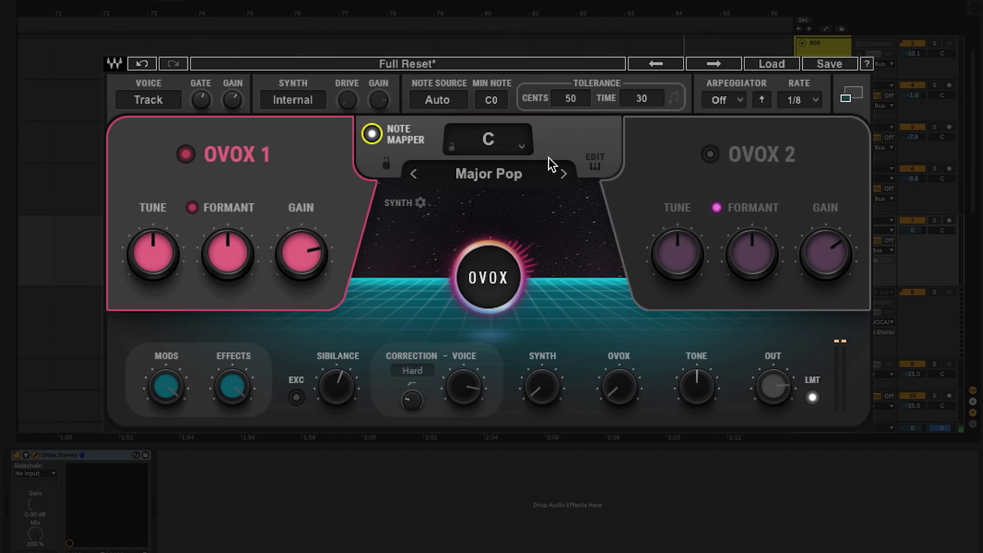
# Set the key to C#/Db Natural Minor, start playback, and raise OVOX to -5.3.
pyautogui.click(521, 149)
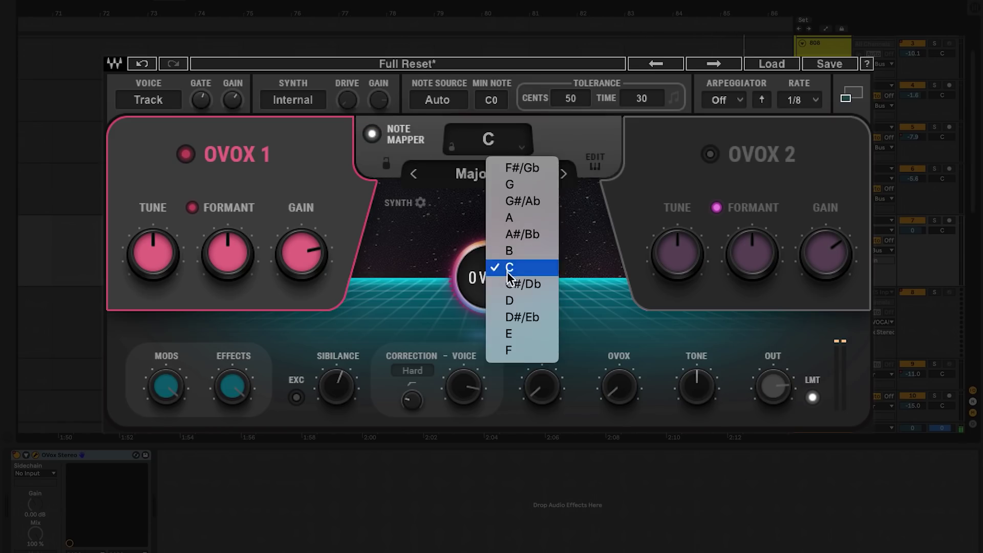
pyautogui.click(512, 286)
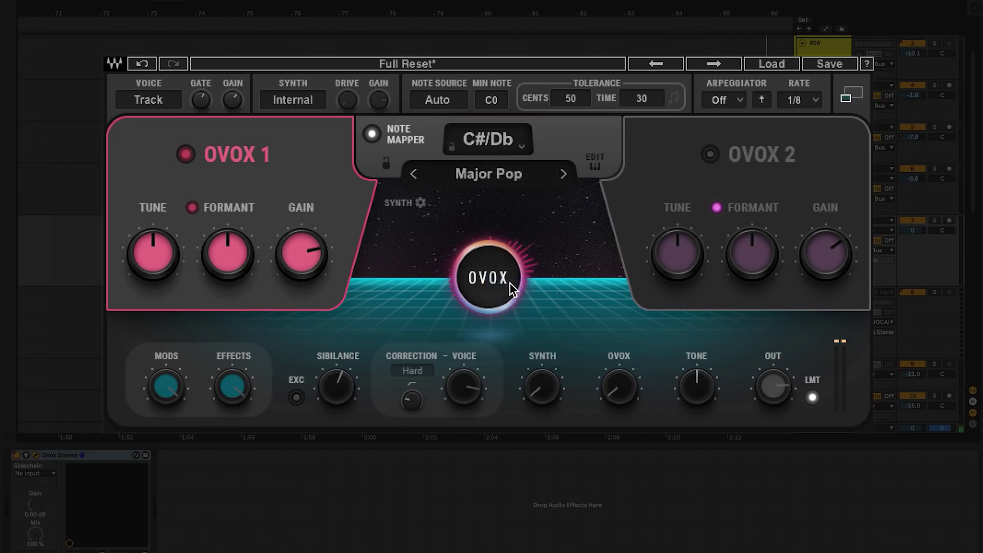
pyautogui.click(503, 172)
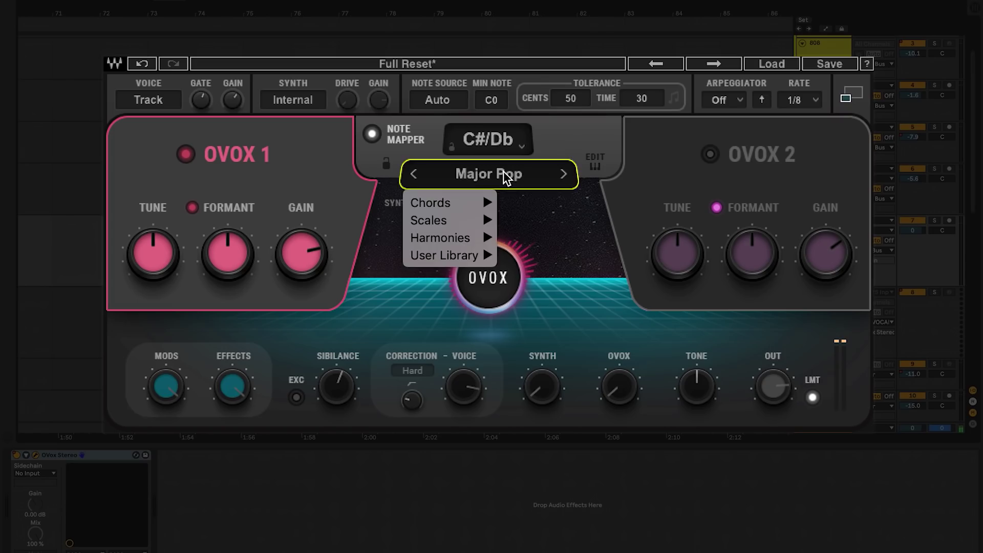
pyautogui.moveTo(468, 221)
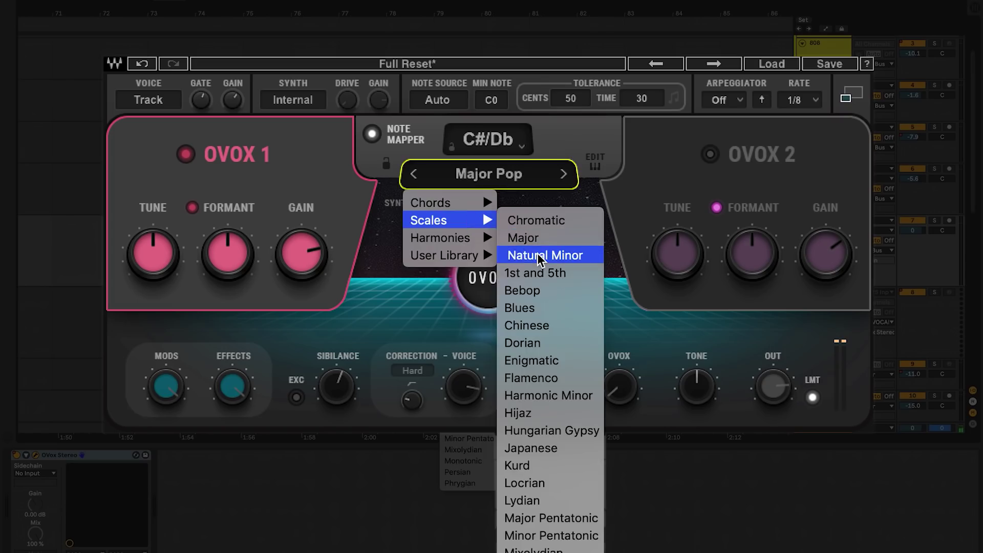
pyautogui.click(517, 255)
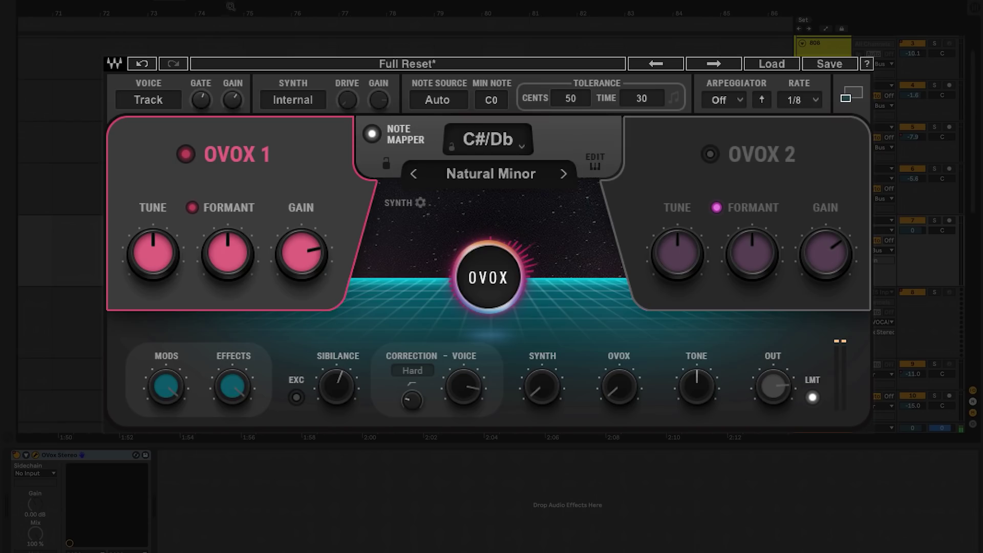
pyautogui.press('space')
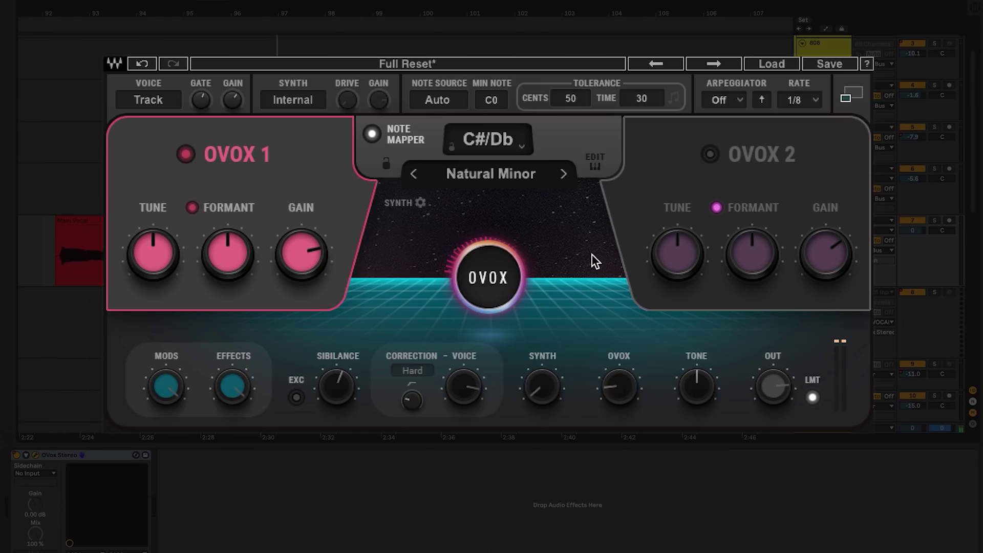
pyautogui.moveTo(635, 395); pyautogui.dragTo(631, 388)
# In the full editor, move OVOX 1's XY point to the upper left and raise harmonics to 60.
pyautogui.click(853, 98)
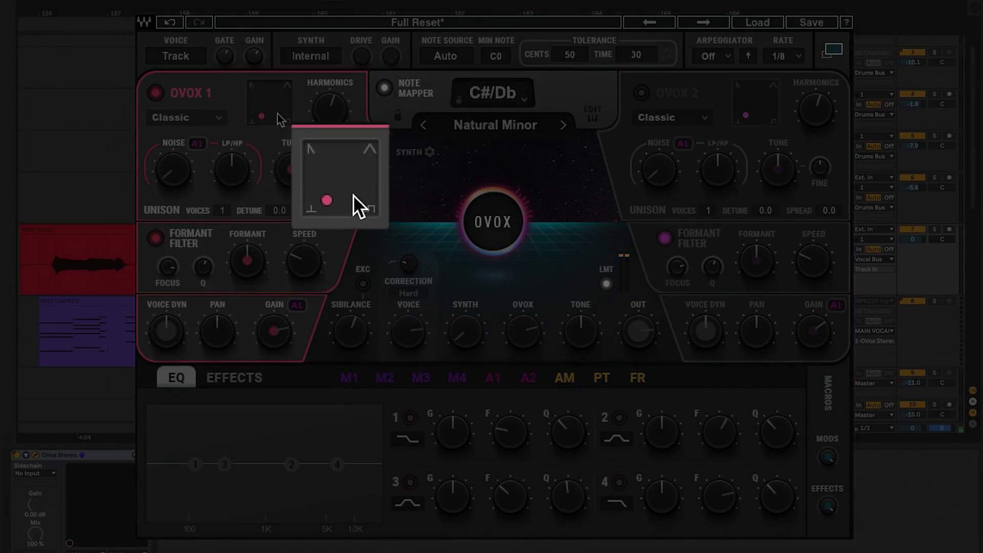
pyautogui.moveTo(260, 118)
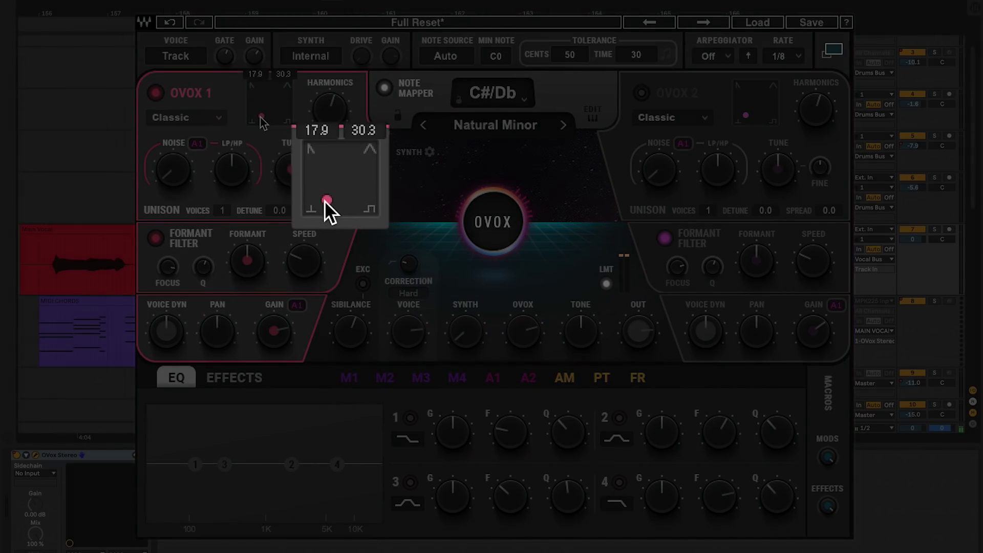
pyautogui.moveTo(260, 118); pyautogui.dragTo(287, 94)
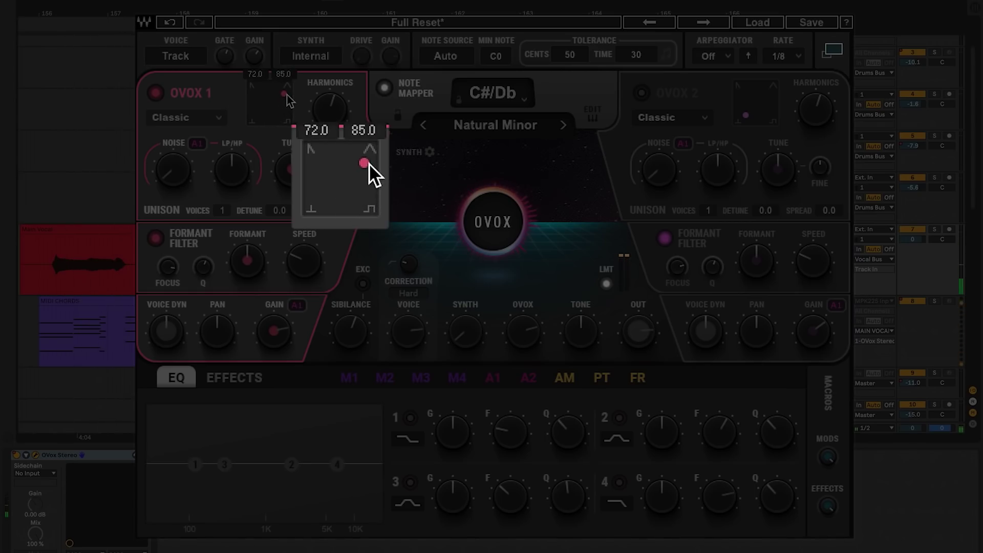
pyautogui.moveTo(286, 95); pyautogui.dragTo(252, 91)
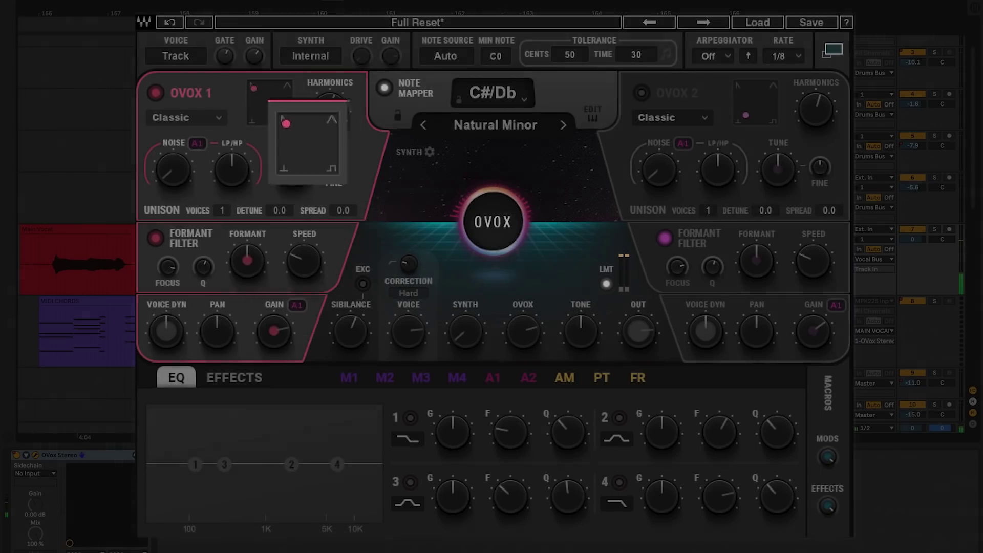
pyautogui.moveTo(329, 109)
pyautogui.moveTo(325, 115); pyautogui.dragTo(328, 135)
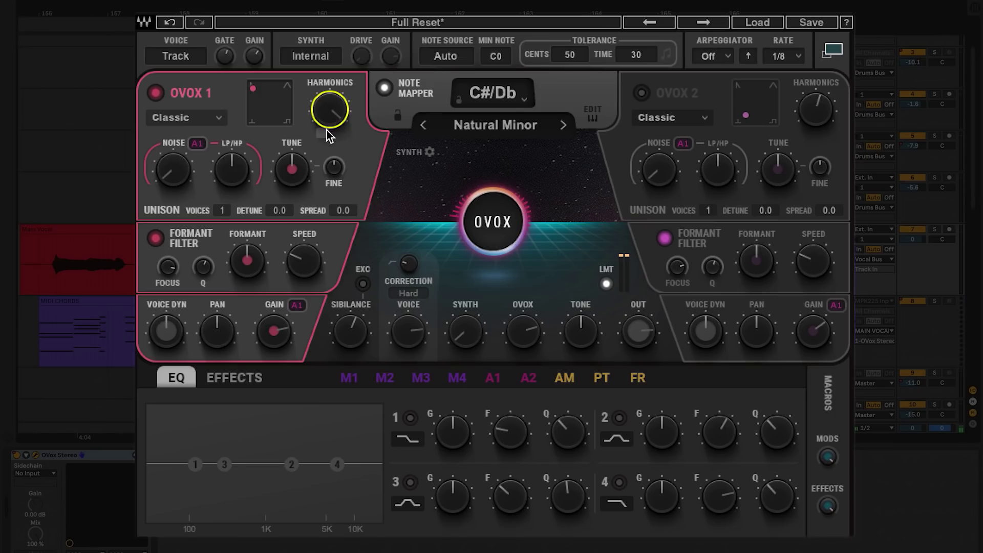
pyautogui.click(220, 120)
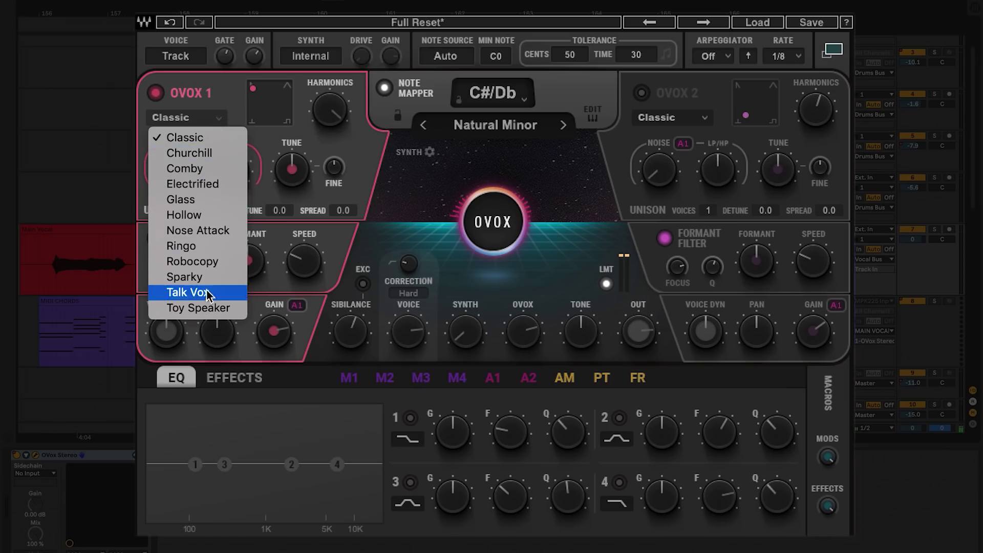
# Keep OVOX 1 on Classic, try its noise level, and tune it down to -12.
pyautogui.click(199, 139)
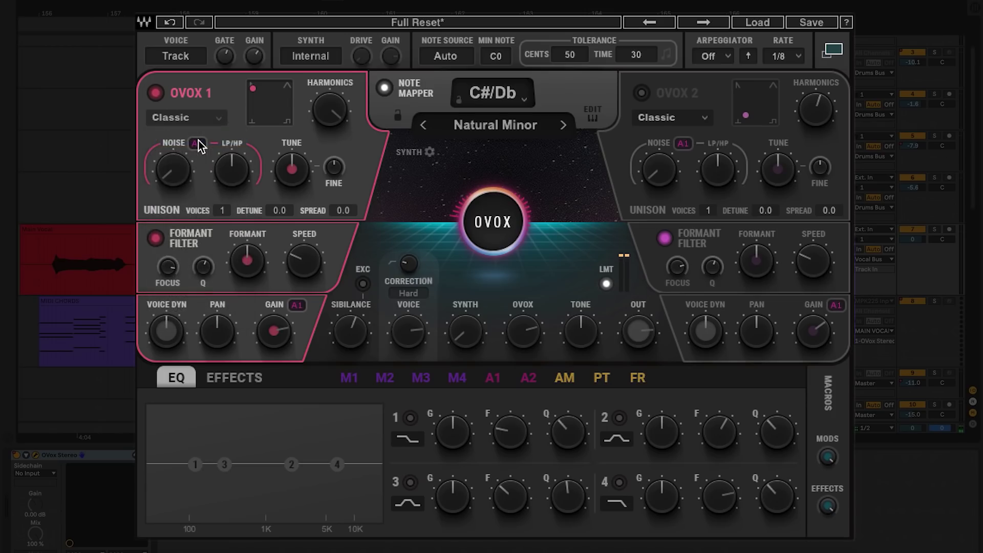
pyautogui.click(176, 175)
pyautogui.moveTo(177, 175); pyautogui.dragTo(181, 169)
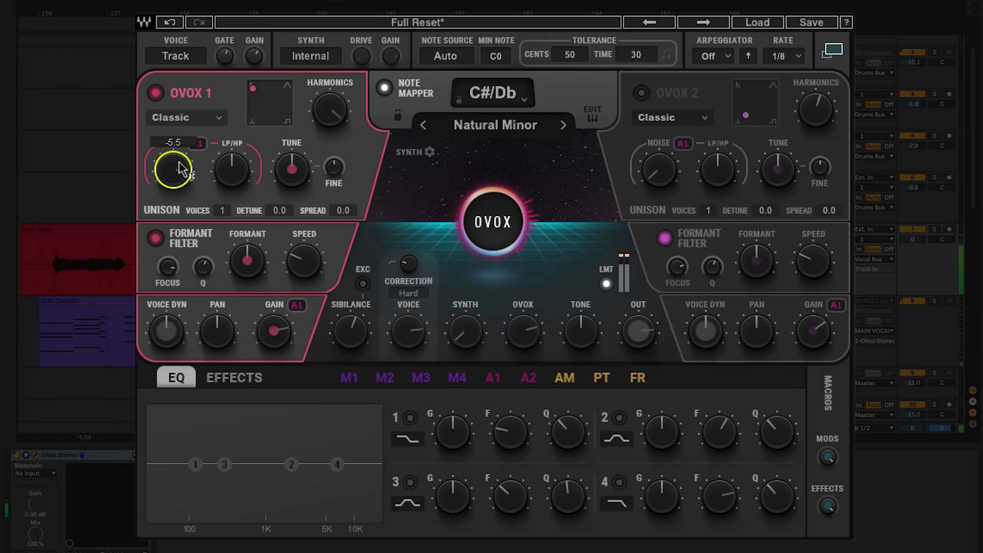
pyautogui.moveTo(179, 168); pyautogui.dragTo(179, 186)
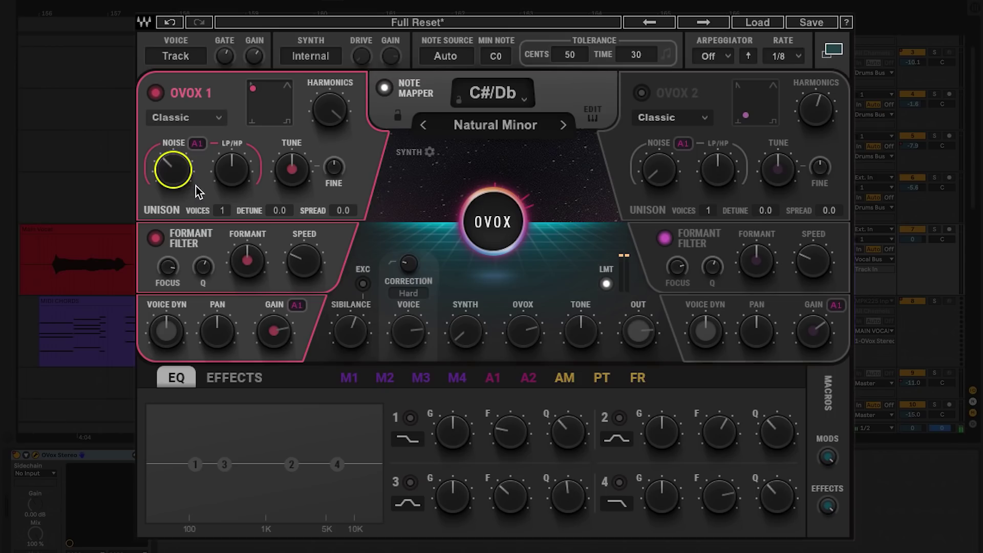
pyautogui.click(292, 169)
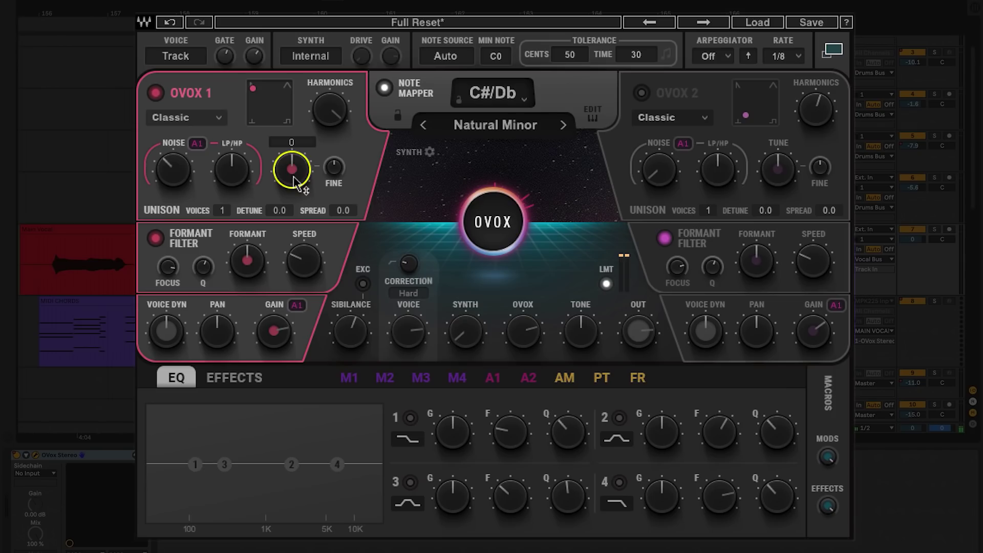
pyautogui.moveTo(294, 176); pyautogui.dragTo(292, 188)
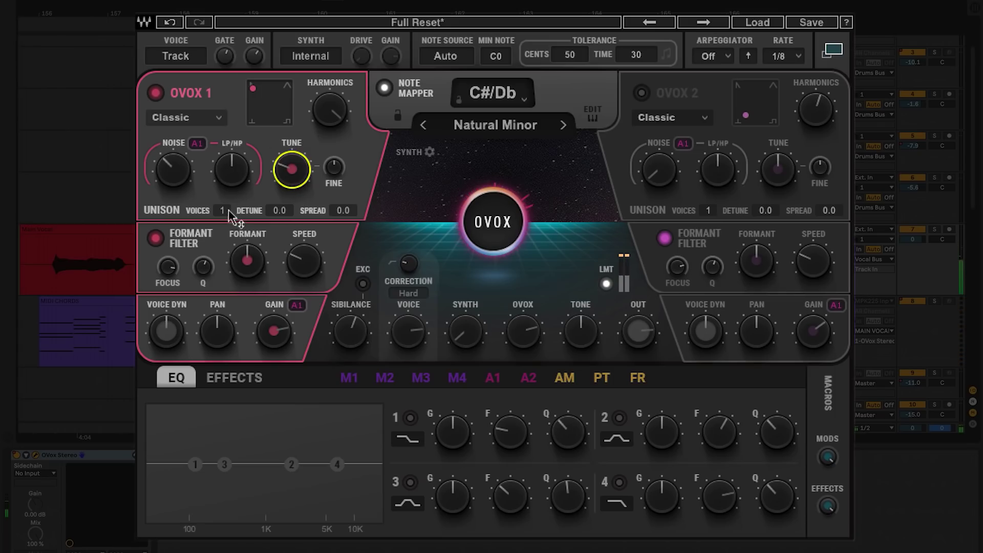
# Set OVOX 1 unison to 3 voices, detune 25.0 and spread 50.9.
pyautogui.scroll(3, 224, 215)
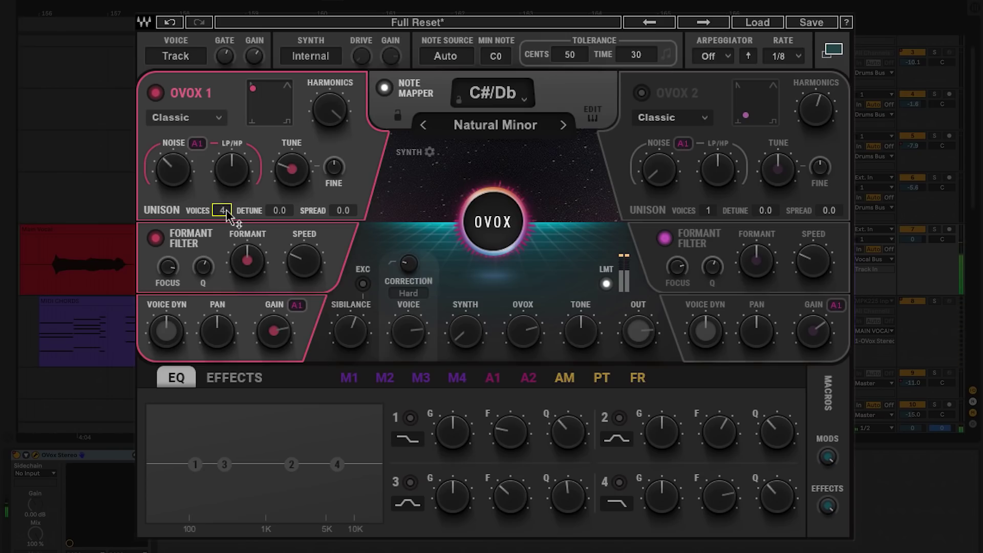
pyautogui.scroll(-1, 226, 214)
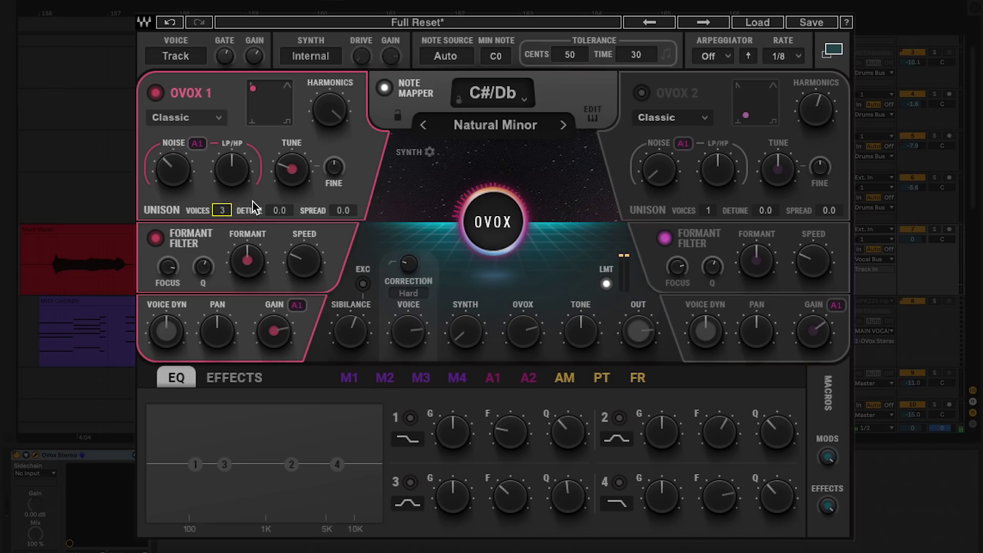
pyautogui.scroll(10, 282, 212)
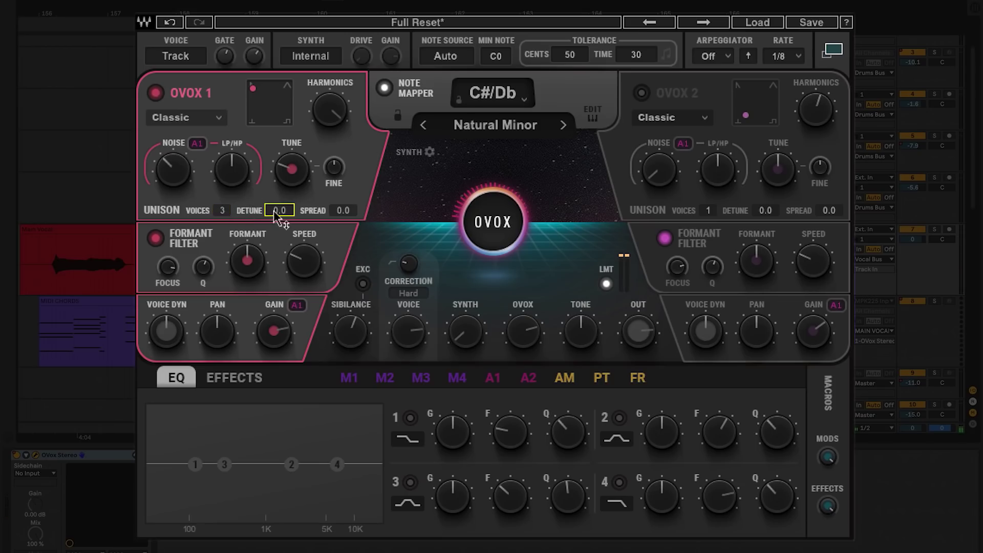
pyautogui.scroll(-9, 286, 215)
pyautogui.scroll(5, 287, 218)
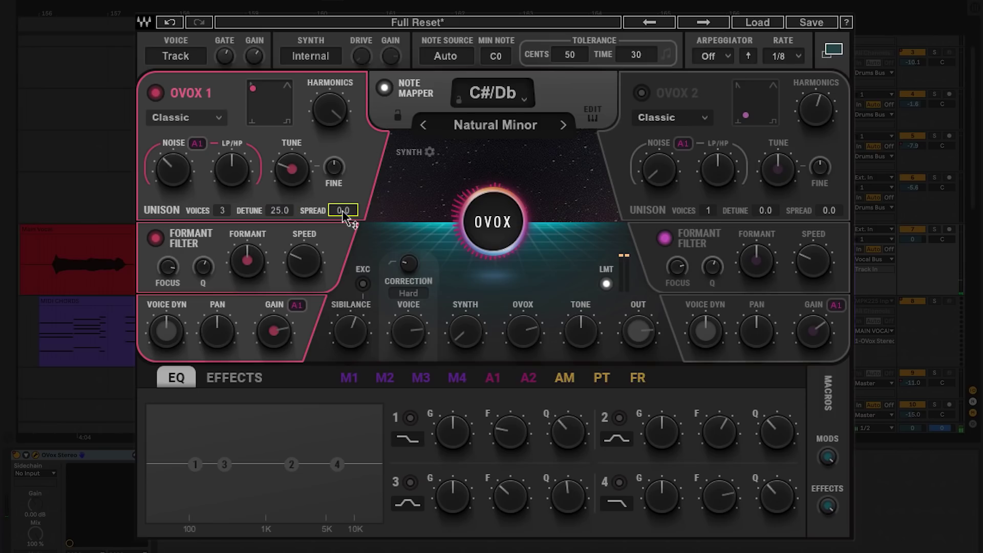
pyautogui.scroll(10, 346, 217)
pyautogui.scroll(-4, 351, 217)
pyautogui.scroll(-1, 350, 219)
# Raise OVOX 1's formant, retune the filter focus, and set Q to its 0.100 minimum.
pyautogui.click(247, 268)
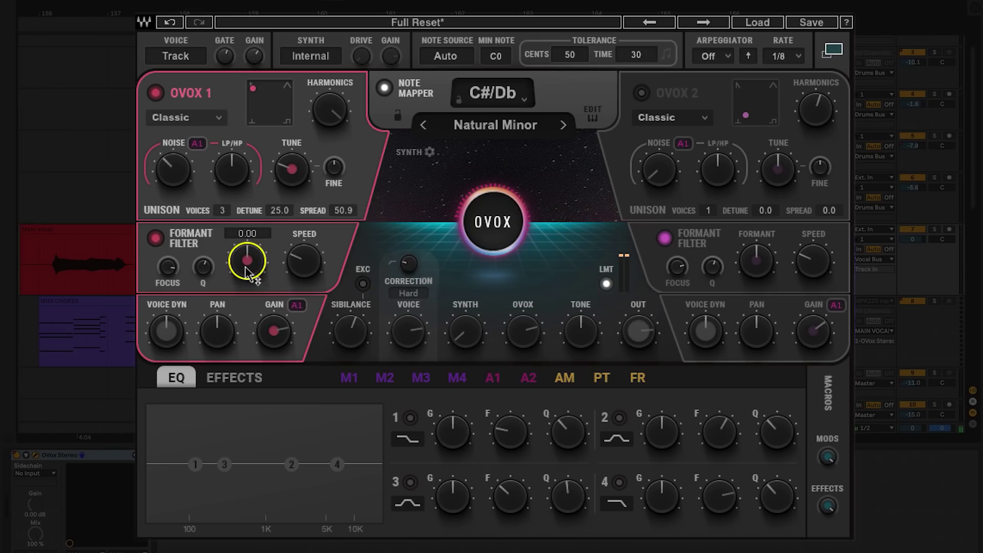
pyautogui.moveTo(248, 271)
pyautogui.mouseDown()
pyautogui.moveTo(258, 259)
pyautogui.moveTo(255, 281)
pyautogui.moveTo(257, 263)
pyautogui.mouseUp()
pyautogui.moveTo(169, 269); pyautogui.dragTo(171, 274)
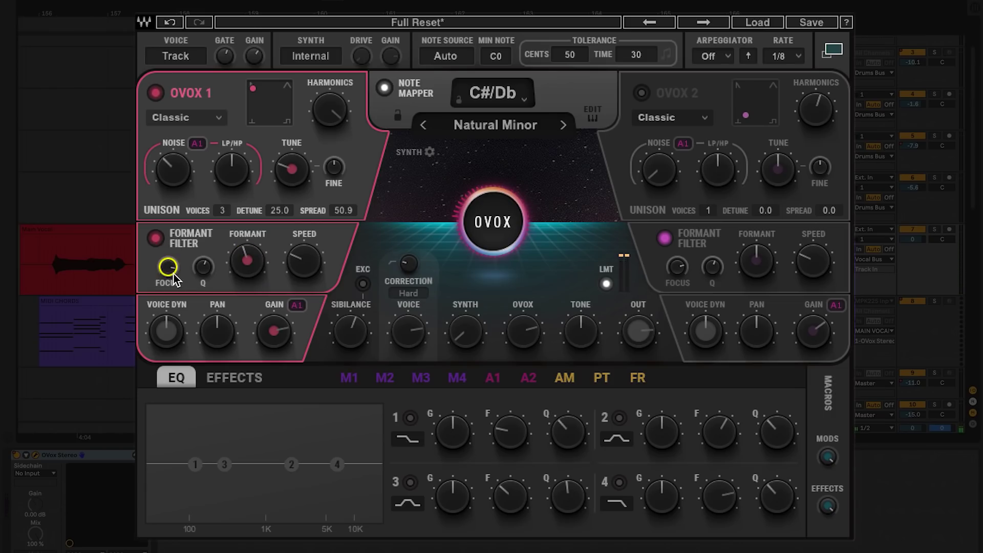
pyautogui.click(174, 274)
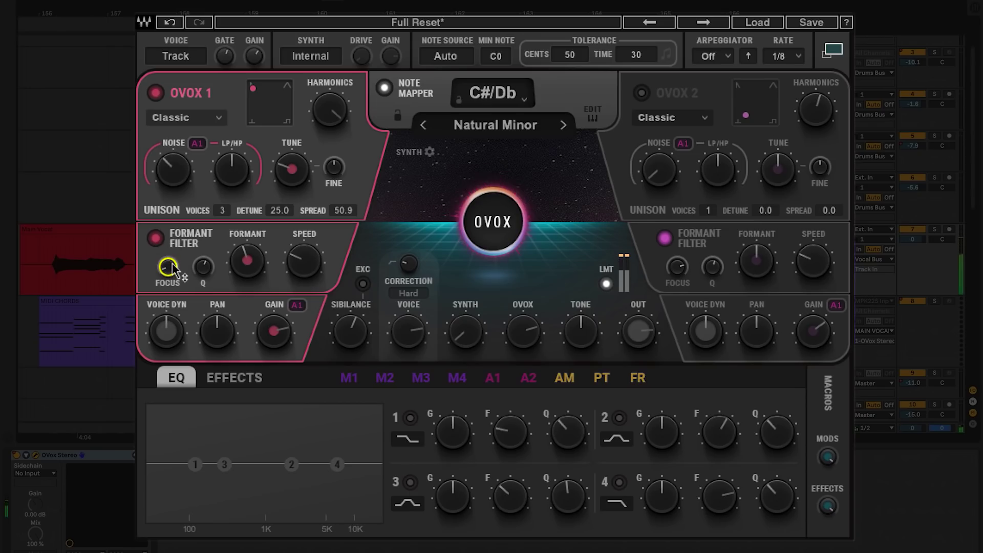
pyautogui.moveTo(172, 264); pyautogui.dragTo(175, 275)
pyautogui.click(200, 271)
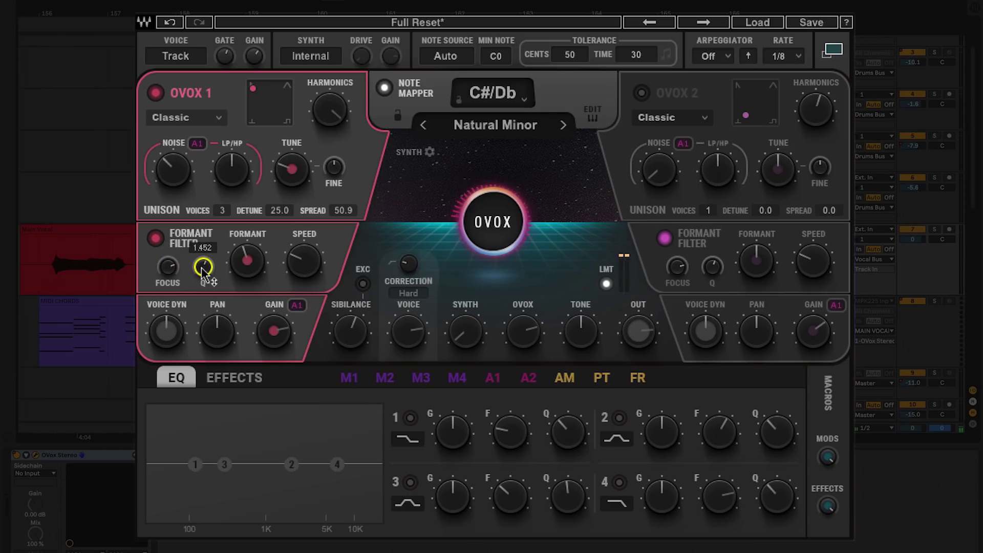
pyautogui.moveTo(202, 272)
pyautogui.mouseDown()
pyautogui.moveTo(204, 283)
pyautogui.moveTo(205, 268)
pyautogui.mouseUp()
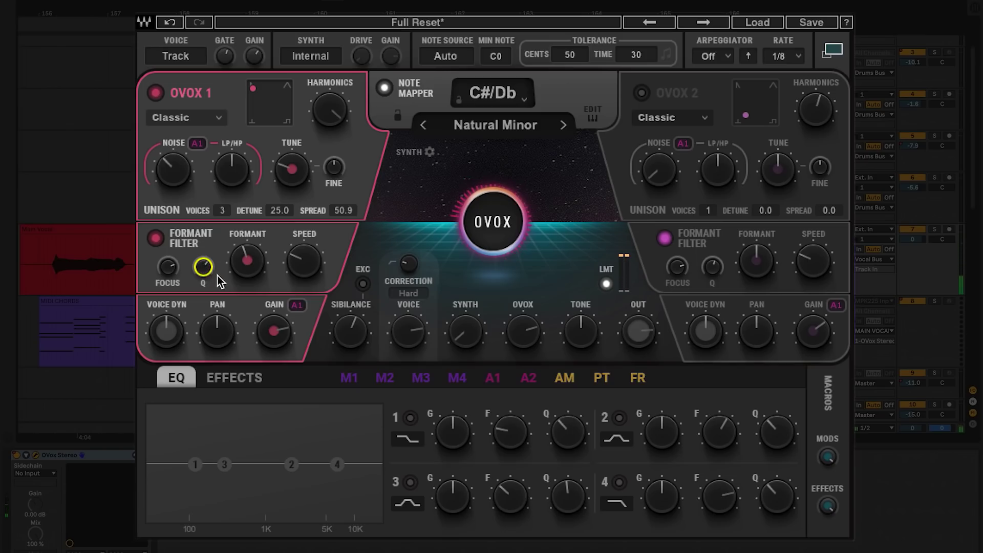
# Move playback to a later part of the vocal and set the formant filter speed to 3.5.
pyautogui.click(507, 2)
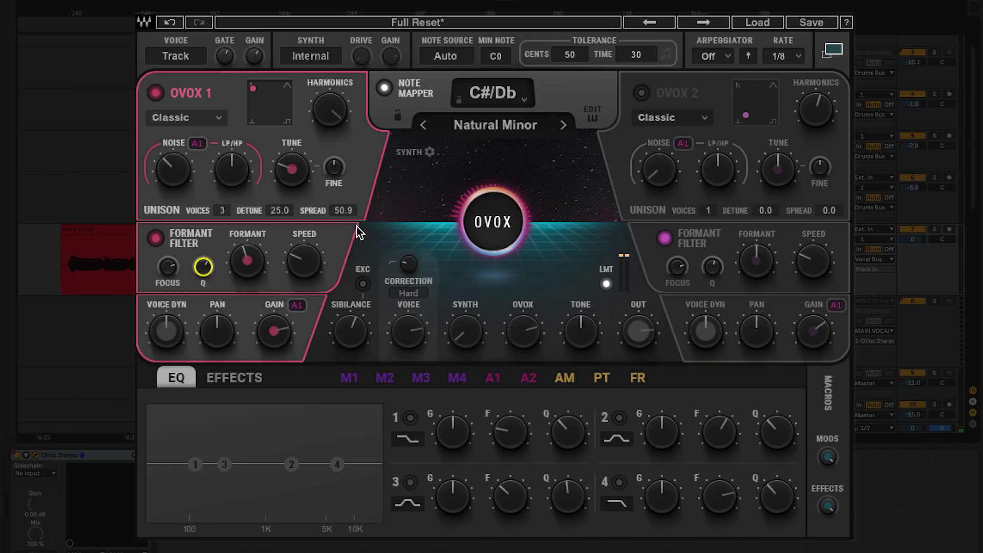
pyautogui.click(304, 270)
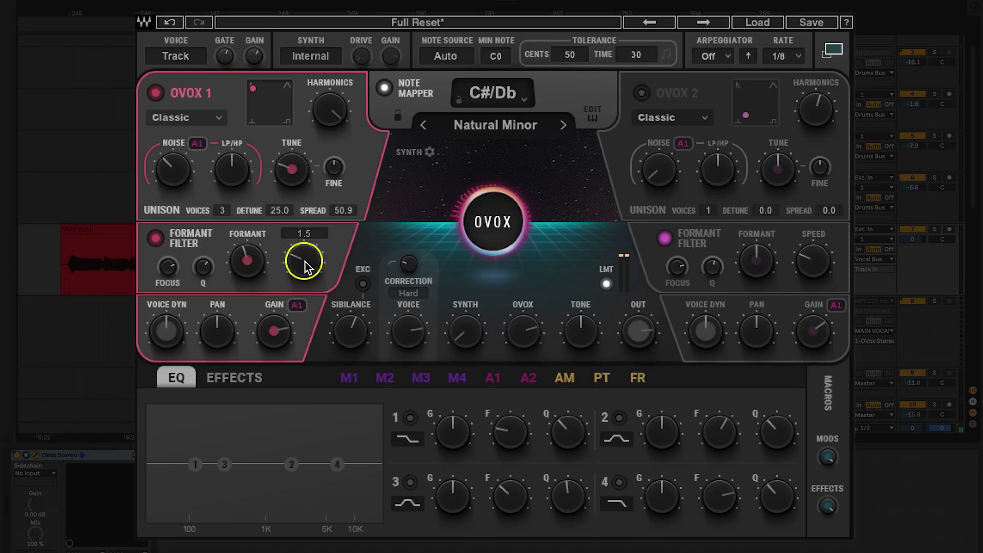
pyautogui.scroll(5, 303, 264)
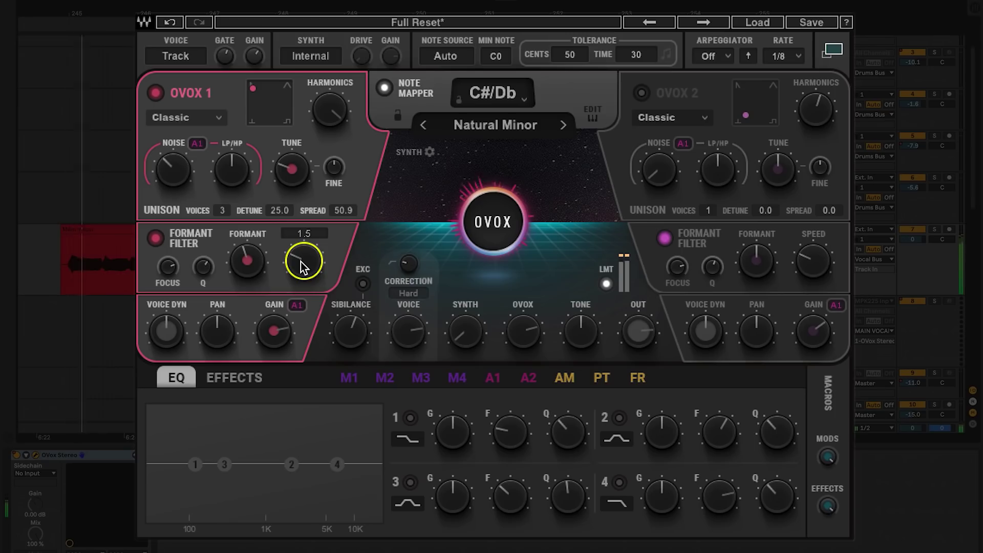
pyautogui.moveTo(300, 262); pyautogui.dragTo(328, 244)
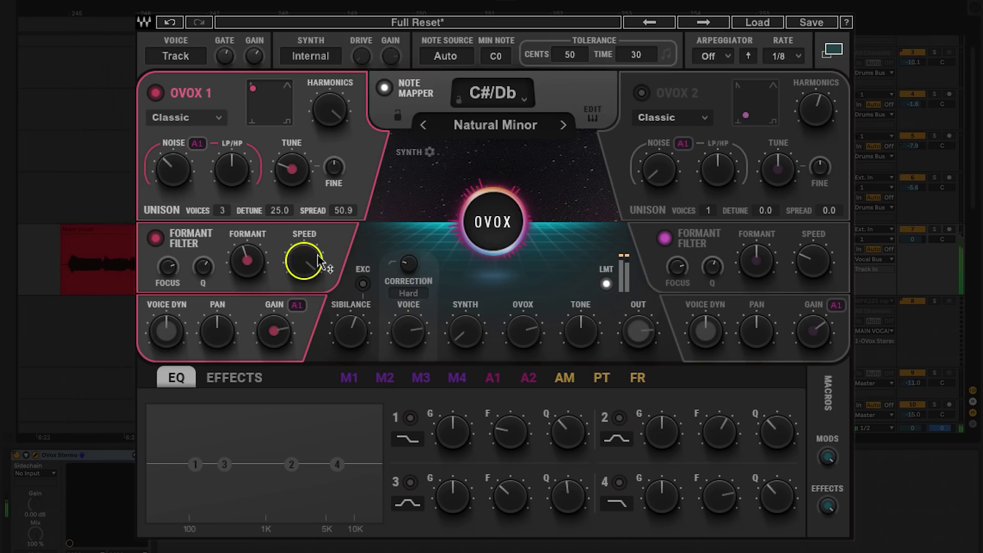
pyautogui.scroll(-10, 302, 261)
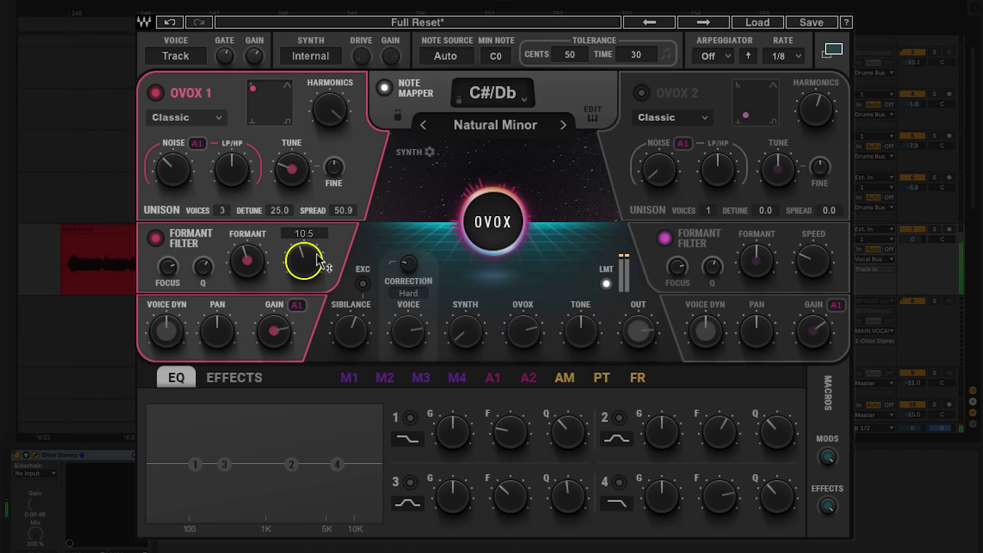
pyautogui.scroll(3, 302, 259)
pyautogui.scroll(2, 308, 256)
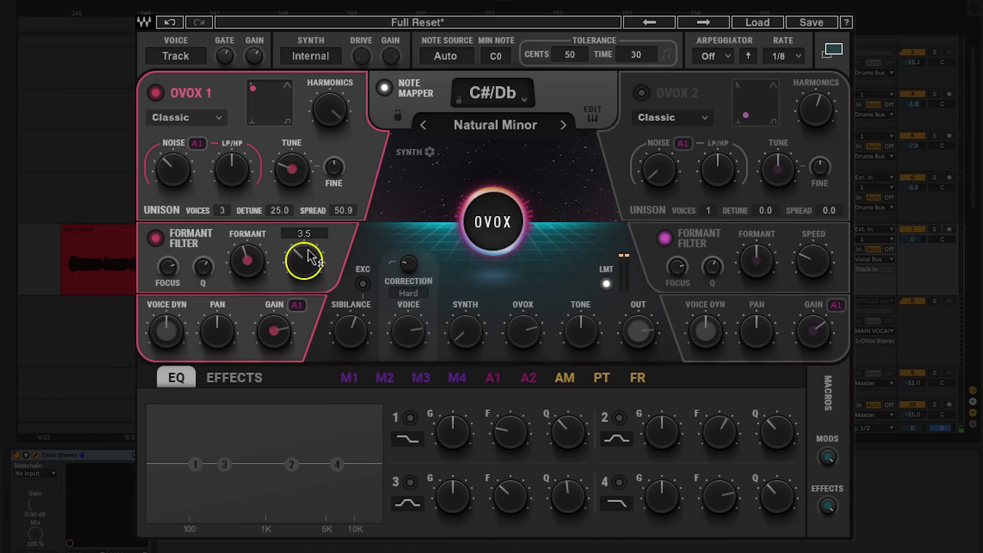
pyautogui.moveTo(172, 339)
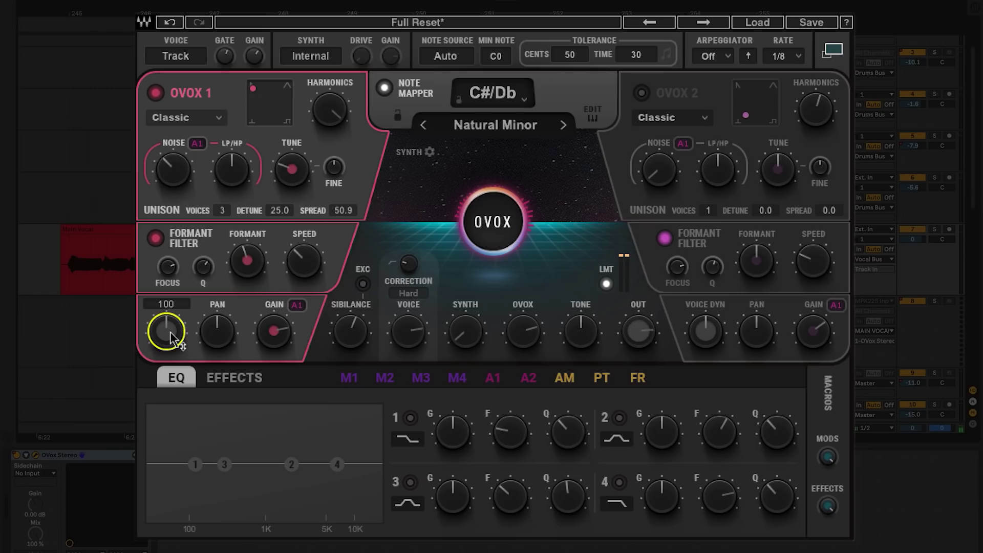
# Raise OVOX 1 voice dynamics to 200, check its pan and gain, and switch on OVOX 2.
pyautogui.moveTo(172, 339); pyautogui.dragTo(177, 325)
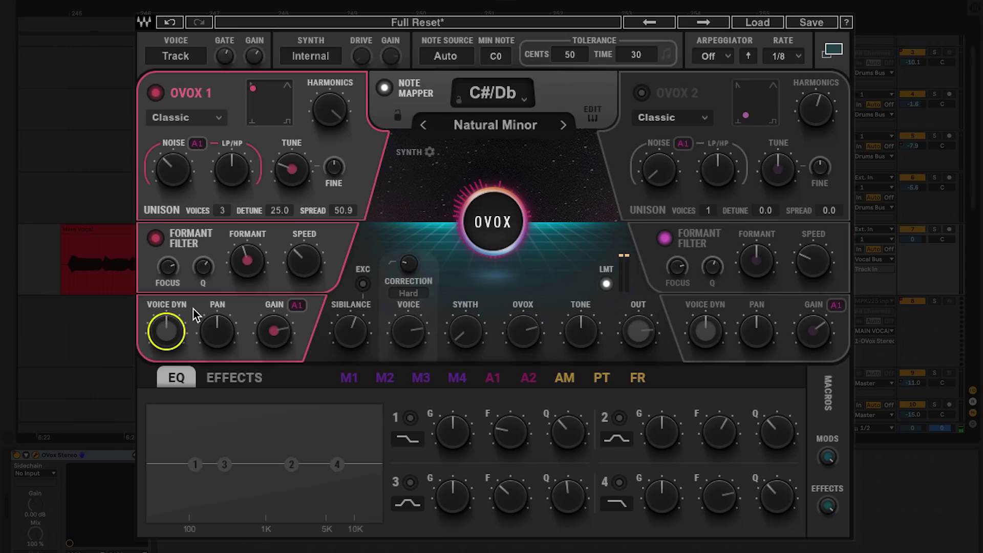
pyautogui.click(220, 336)
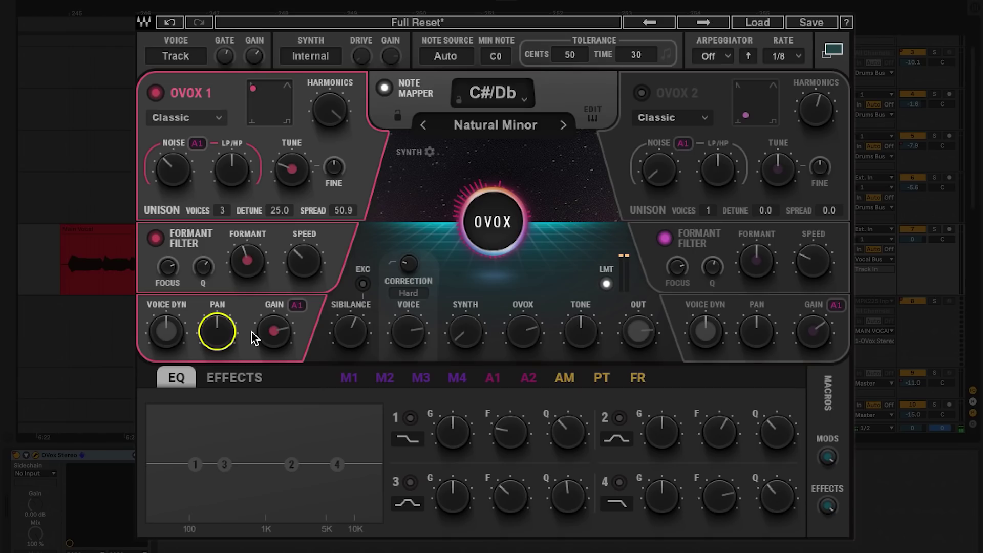
pyautogui.click(274, 340)
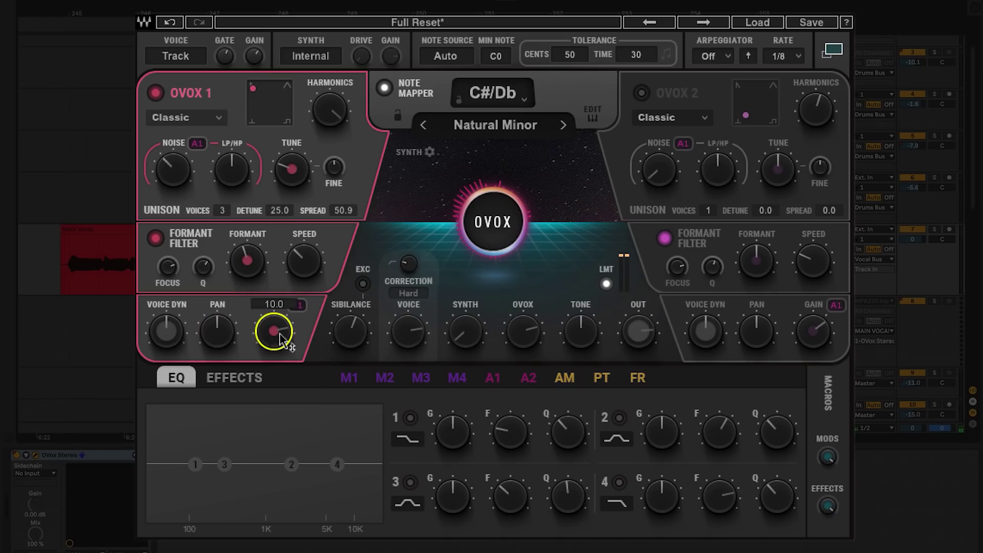
pyautogui.click(641, 93)
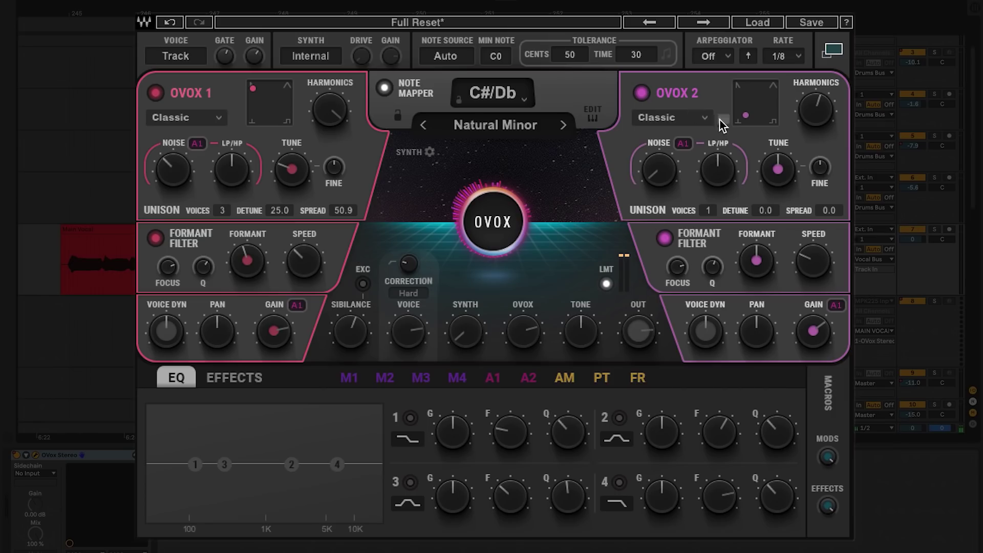
# Set OVOX 2's timbre point to about 45, 47, harmonics to 300, and the Talk Vox sound.
pyautogui.moveTo(747, 116)
pyautogui.moveTo(746, 116); pyautogui.dragTo(757, 106)
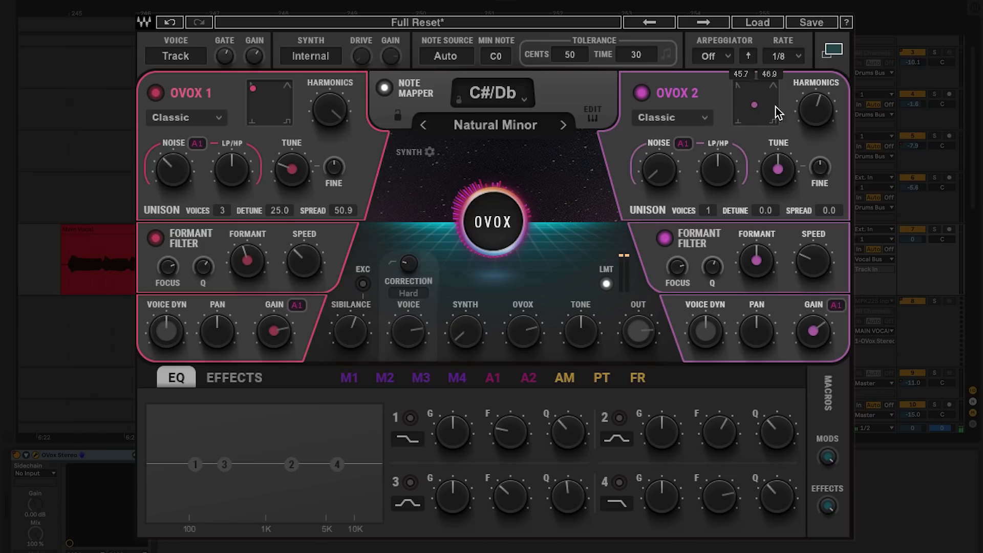
pyautogui.click(814, 112)
pyautogui.moveTo(812, 110); pyautogui.dragTo(814, 108)
pyautogui.click(705, 122)
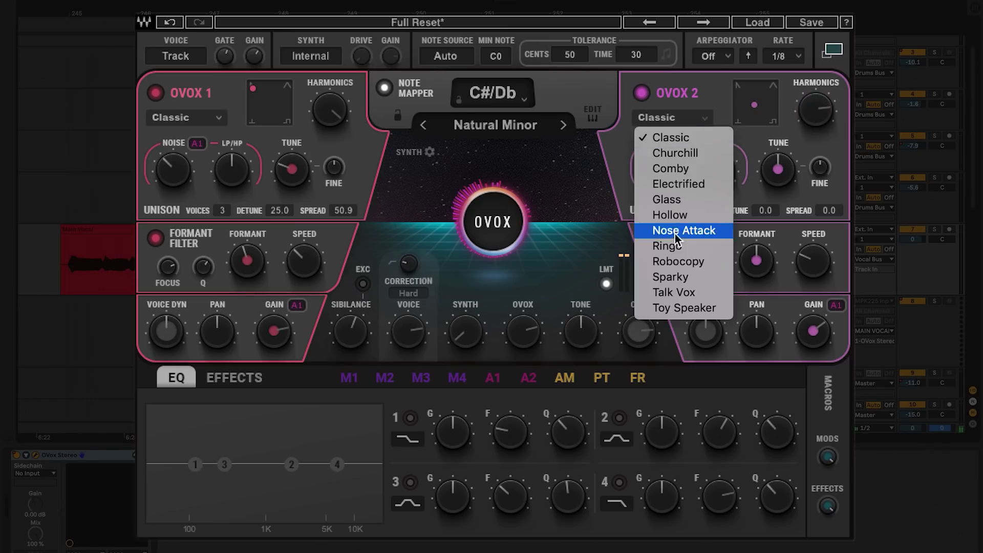
pyautogui.click(684, 293)
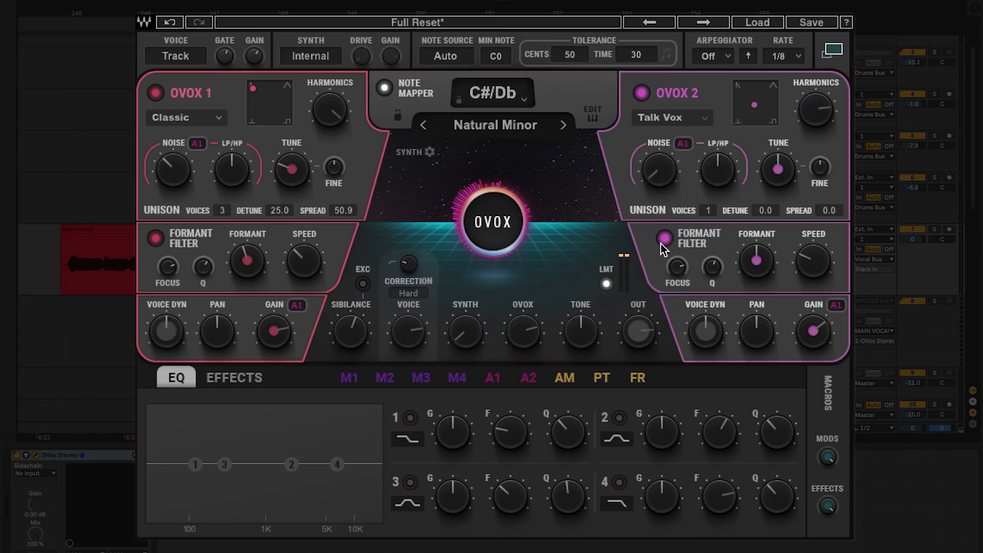
# Raise OVOX 2's noise and review its tune and unison (2 voices, detune 15.1, spread 90.0).
pyautogui.moveTo(660, 180); pyautogui.dragTo(669, 172)
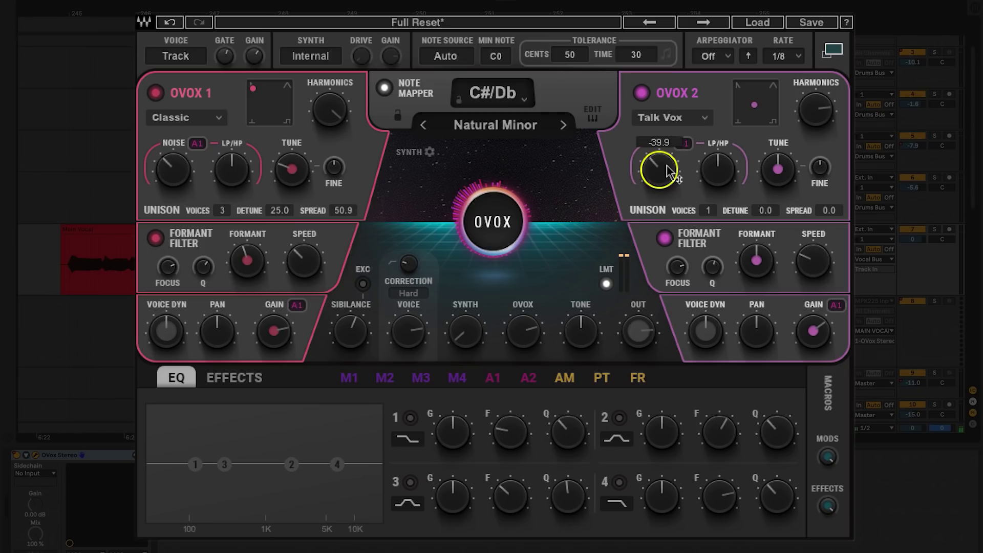
pyautogui.click(778, 171)
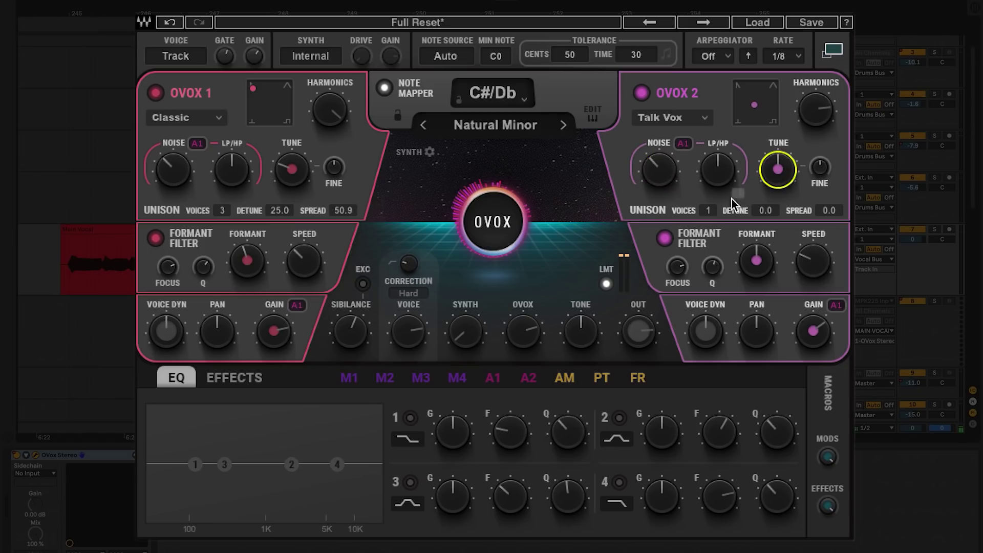
pyautogui.click(712, 211)
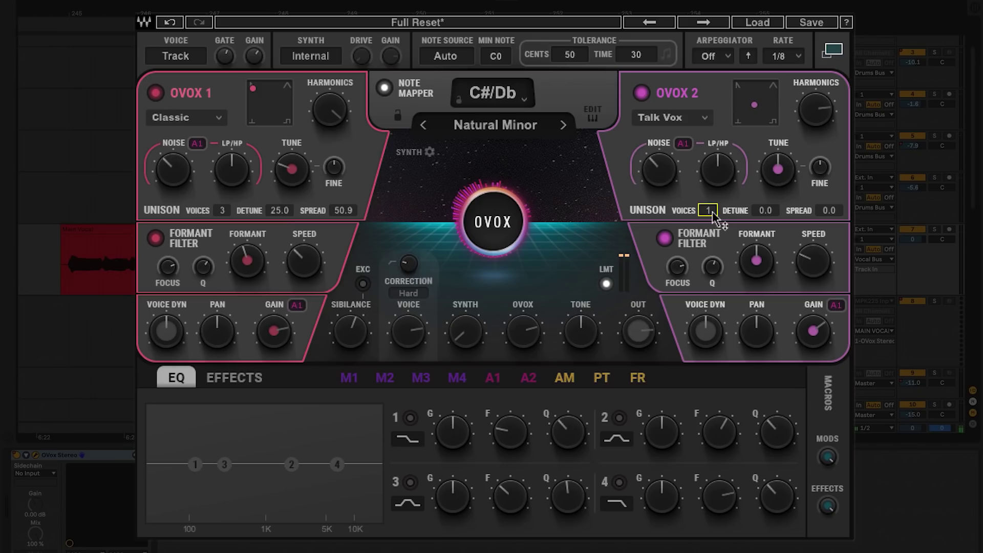
pyautogui.click(761, 210)
pyautogui.click(816, 210)
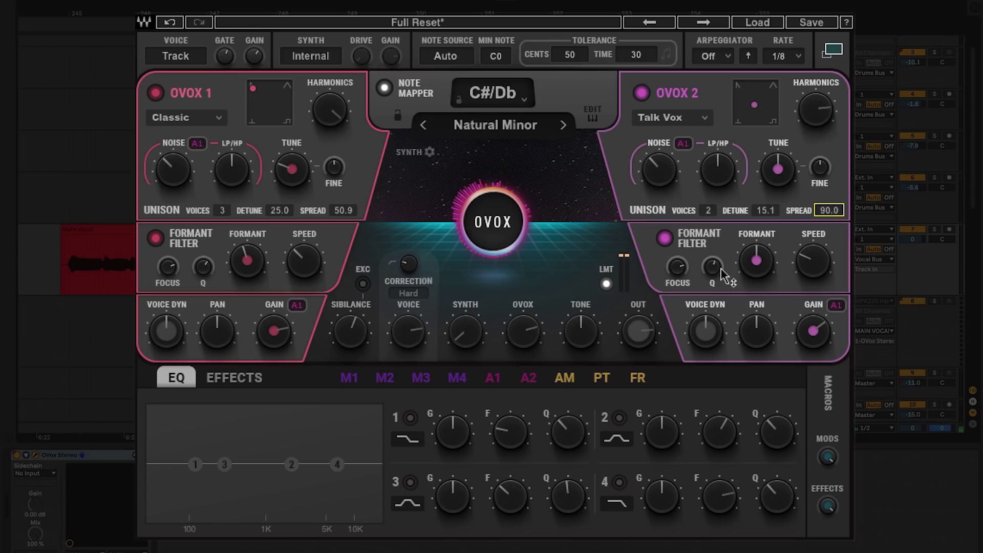
# Compare with OVOX 1's formant and raise the OVOX 2 formant to about 5.
pyautogui.click(255, 266)
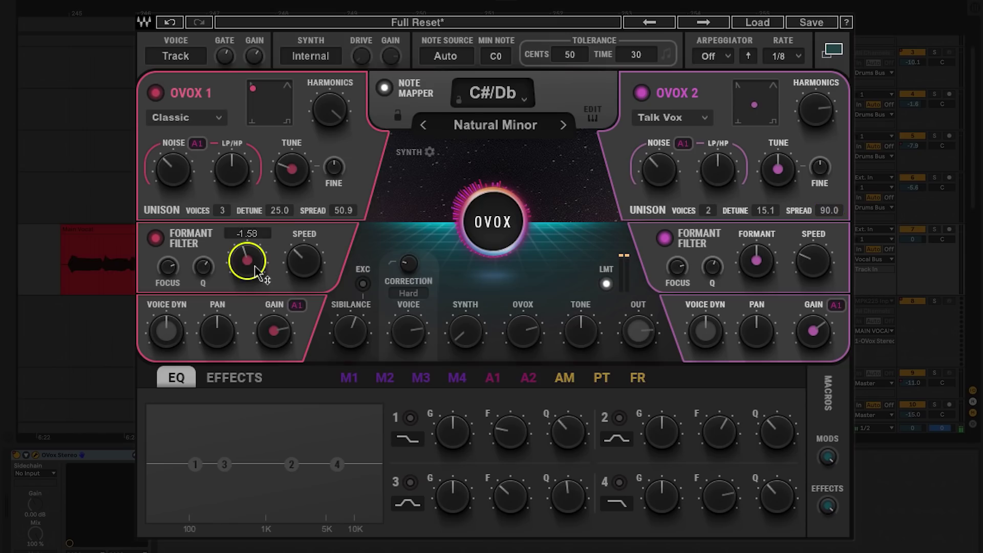
pyautogui.click(761, 264)
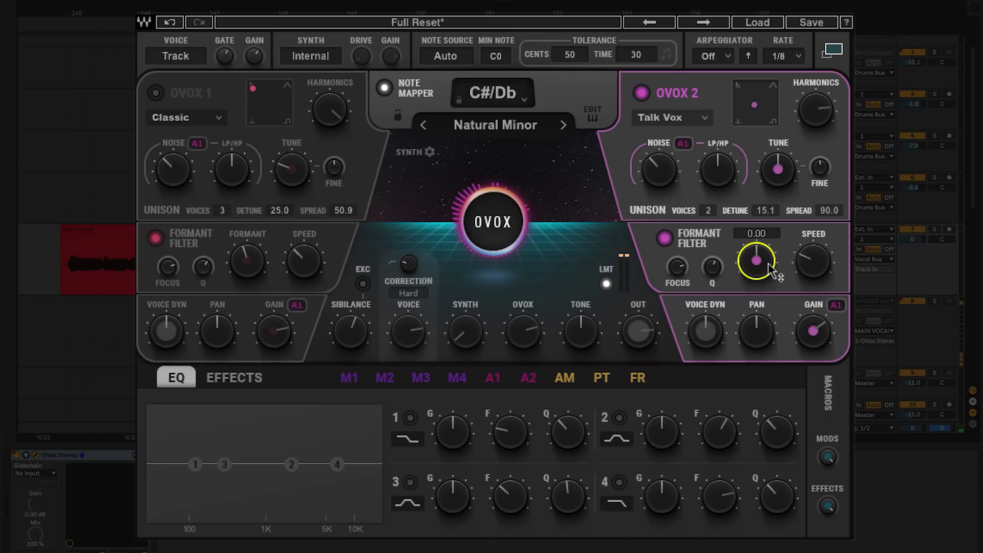
pyautogui.moveTo(769, 261); pyautogui.dragTo(769, 258)
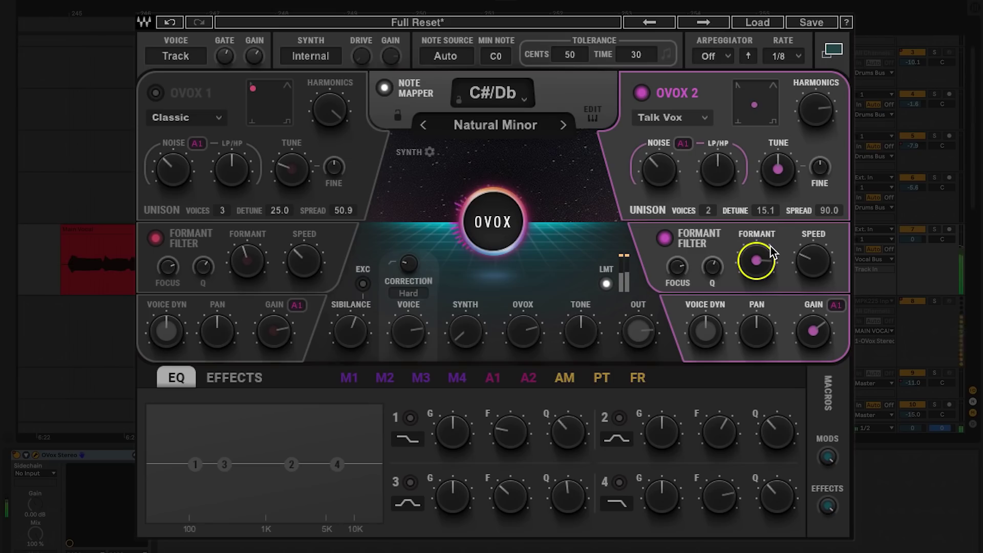
pyautogui.scroll(-5, 768, 256)
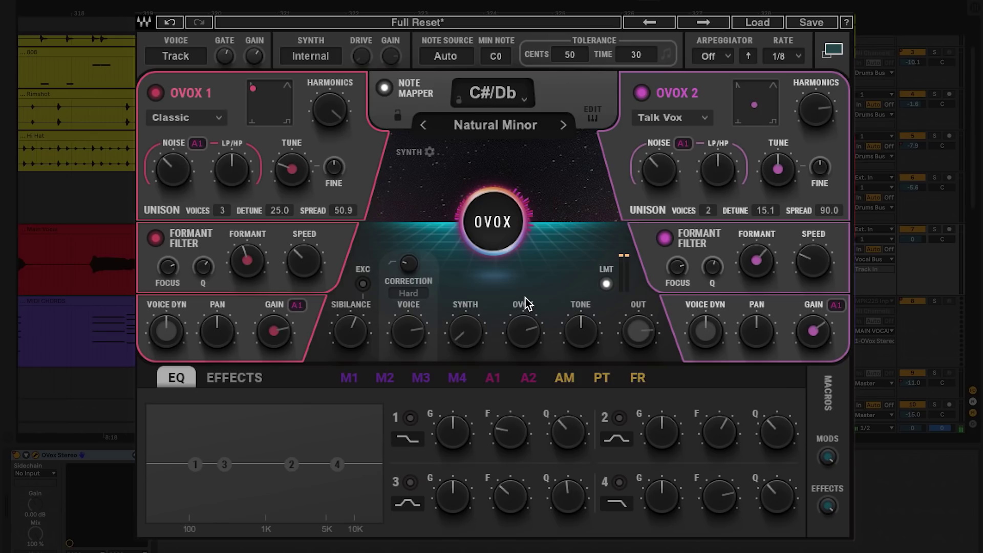
# Set voice to 1.5 and OVOX to -5.6, lower sibilance, and raise tone to 12.5.
pyautogui.click(408, 333)
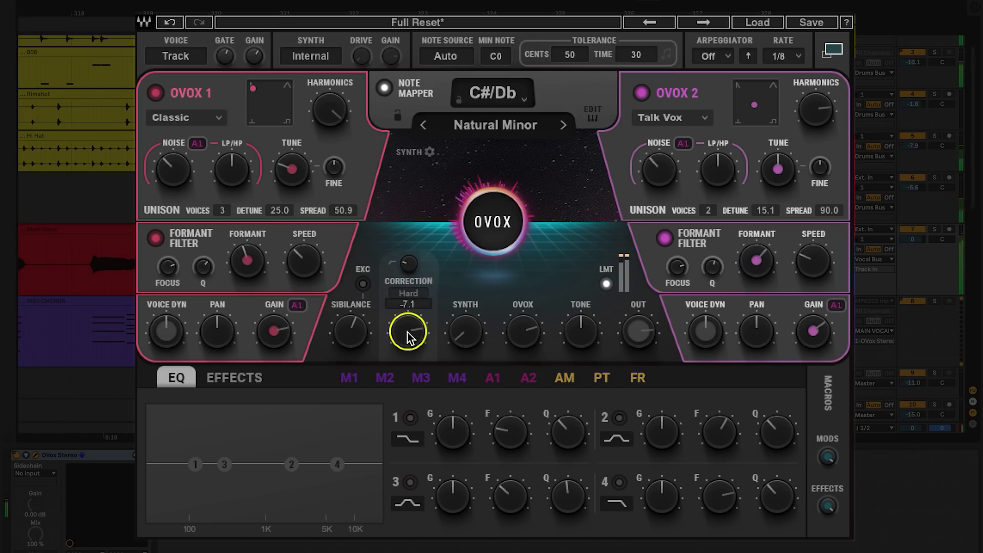
pyautogui.moveTo(408, 333); pyautogui.dragTo(414, 332)
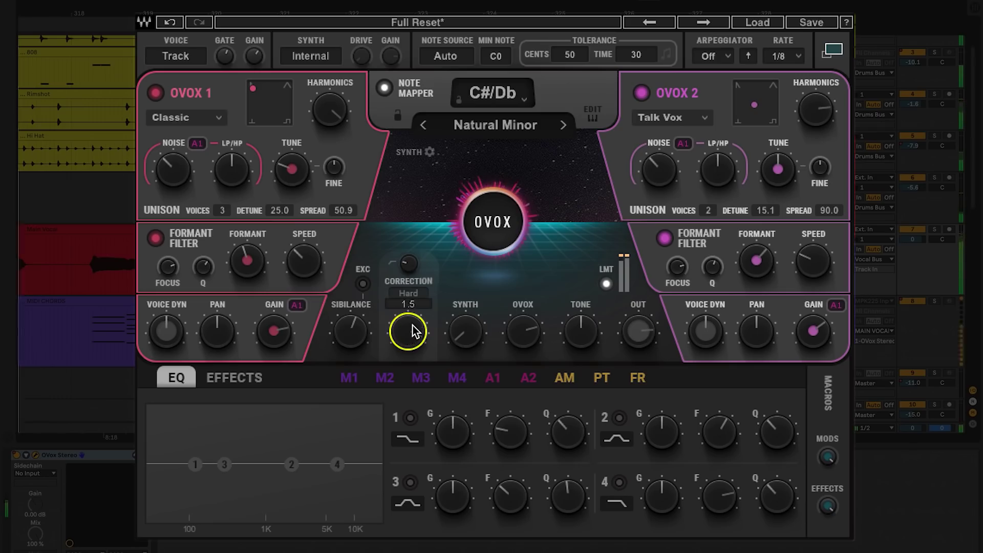
pyautogui.click(523, 333)
pyautogui.moveTo(522, 333); pyautogui.dragTo(527, 334)
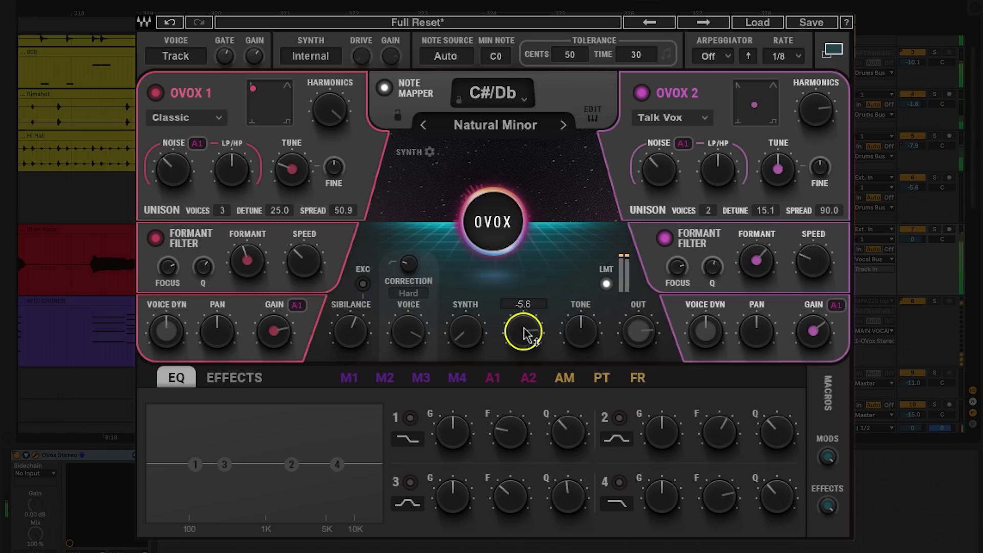
pyautogui.moveTo(361, 337); pyautogui.dragTo(365, 339)
pyautogui.moveTo(588, 339); pyautogui.dragTo(588, 346)
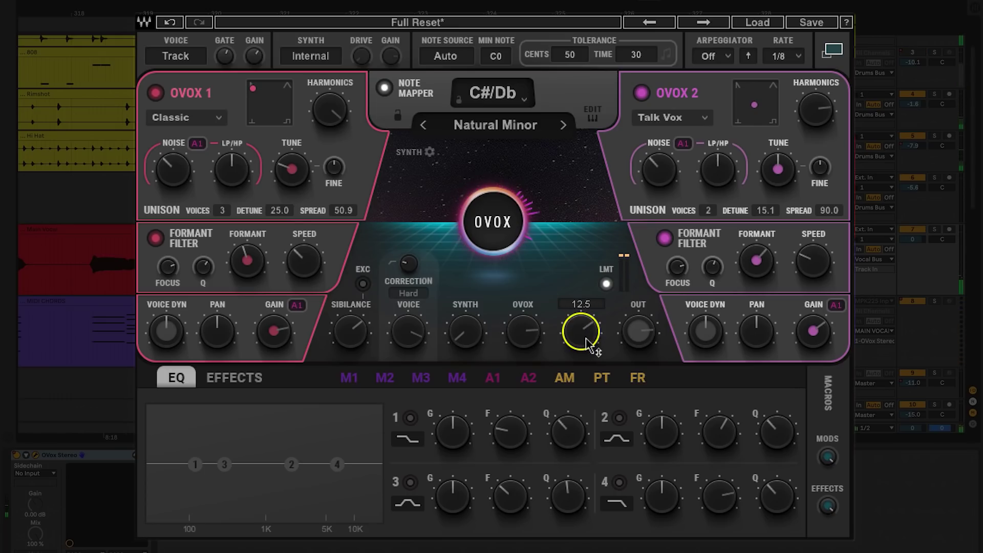
# Verify the mix readouts: voice 1.5, OVOX -5.6, sibilance -5.8, tone 12.5.
pyautogui.click(415, 340)
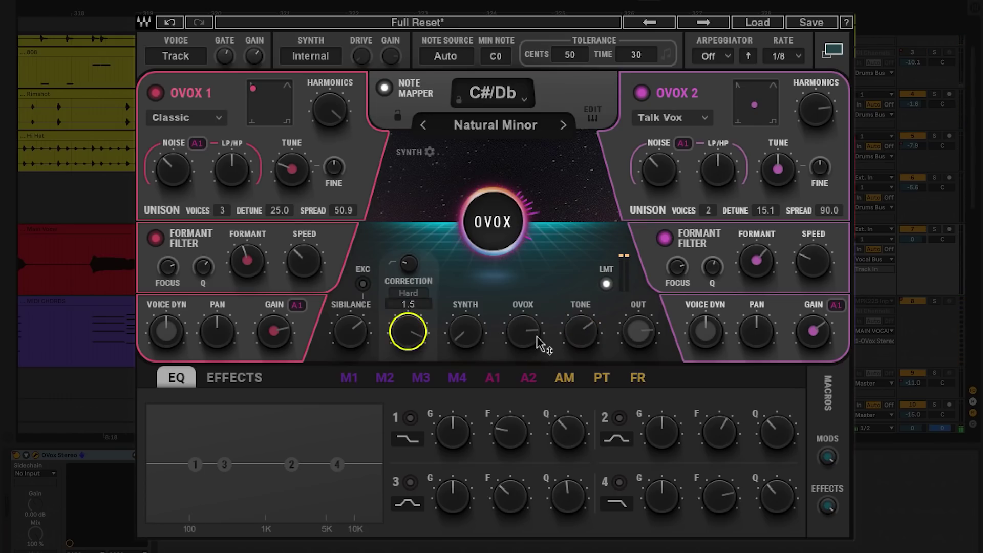
pyautogui.click(528, 343)
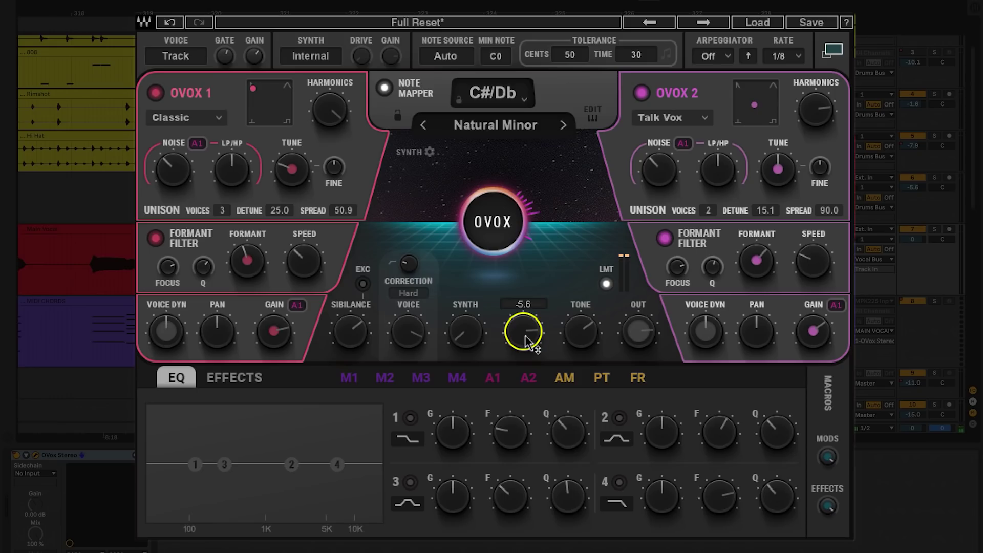
pyautogui.click(361, 346)
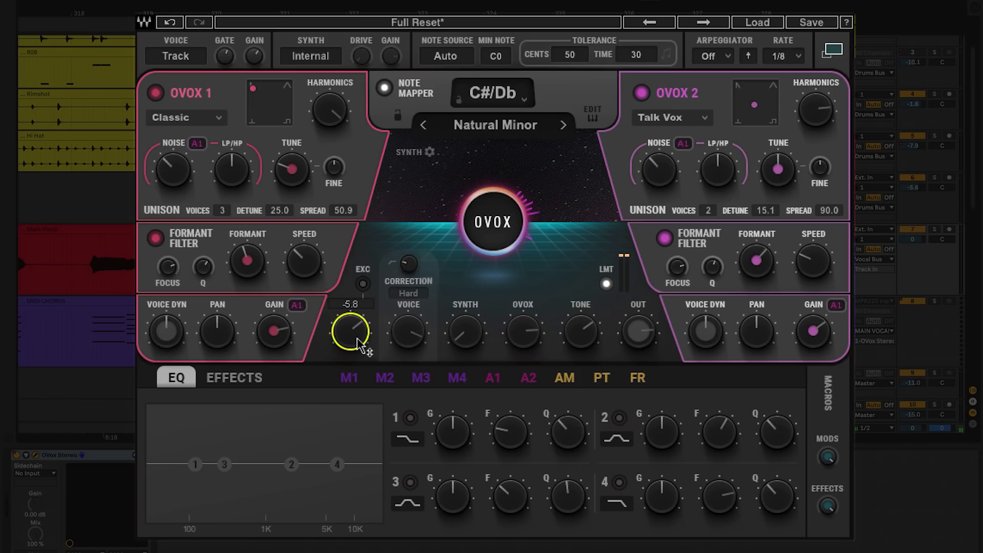
pyautogui.click(581, 339)
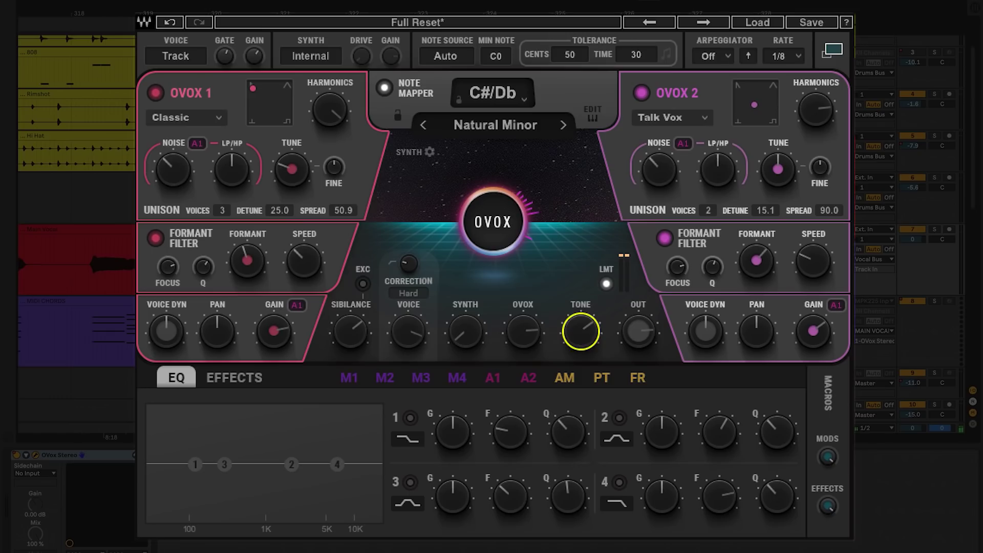
# Enable EQ bands 1–4 with a 6.3 dB low shelf, bands 2–3 boosted, and band 4 at 14054 Hz.
pyautogui.click(410, 419)
pyautogui.moveTo(469, 443); pyautogui.dragTo(467, 438)
pyautogui.click(619, 418)
pyautogui.click(675, 445)
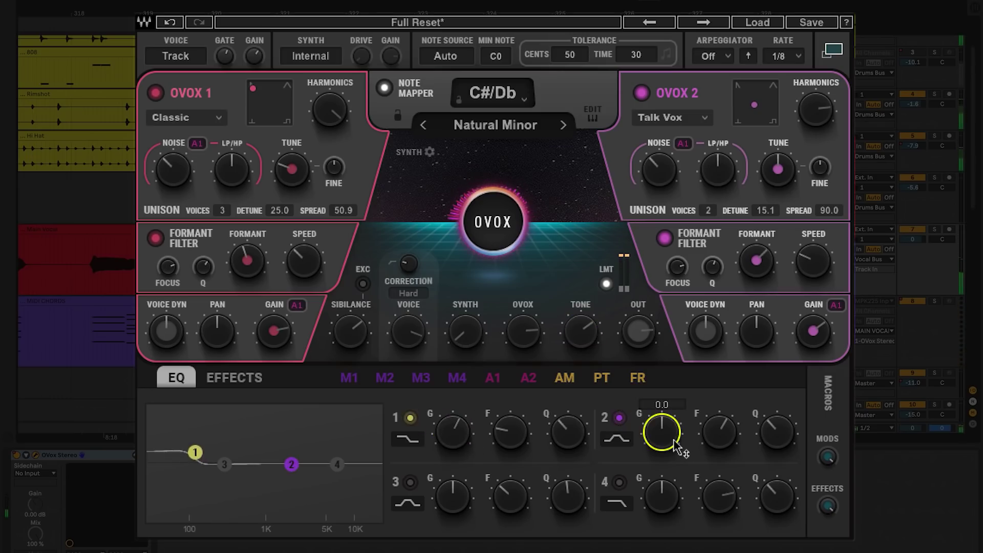
pyautogui.moveTo(675, 446); pyautogui.dragTo(680, 443)
pyautogui.click(410, 482)
pyautogui.moveTo(450, 507); pyautogui.dragTo(451, 497)
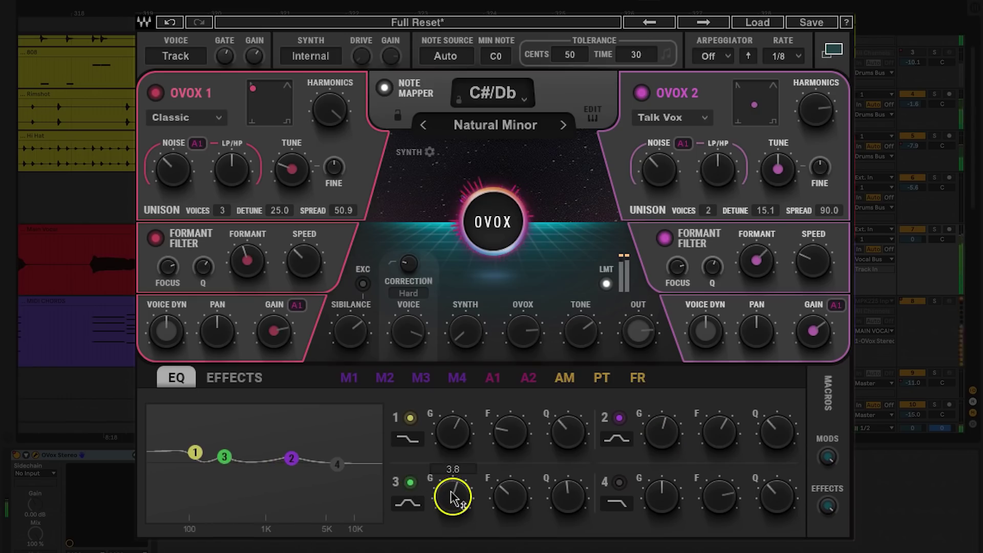
pyautogui.click(620, 483)
pyautogui.moveTo(709, 495); pyautogui.dragTo(726, 503)
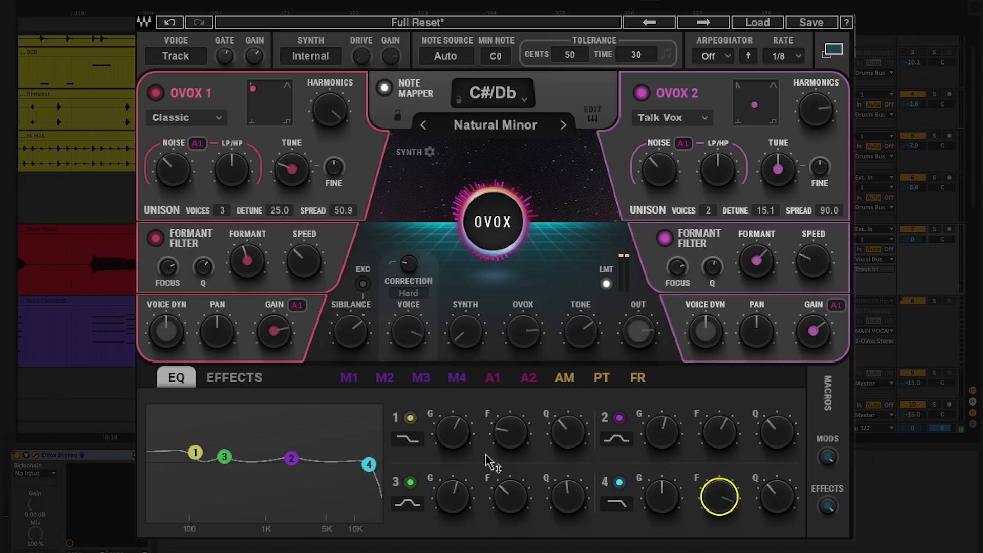
# Check the gain and frequency readouts of all four EQ bands.
pyautogui.click(458, 449)
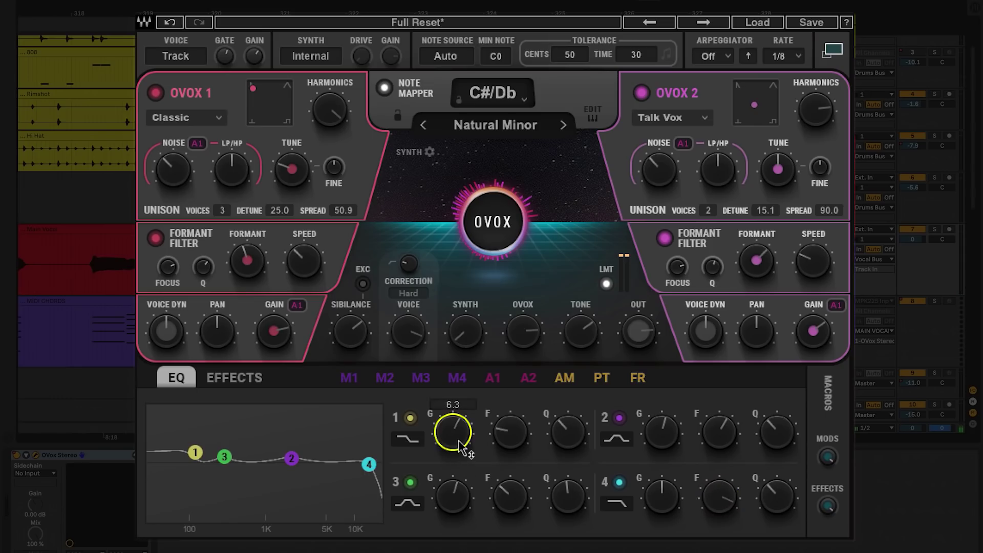
pyautogui.click(502, 446)
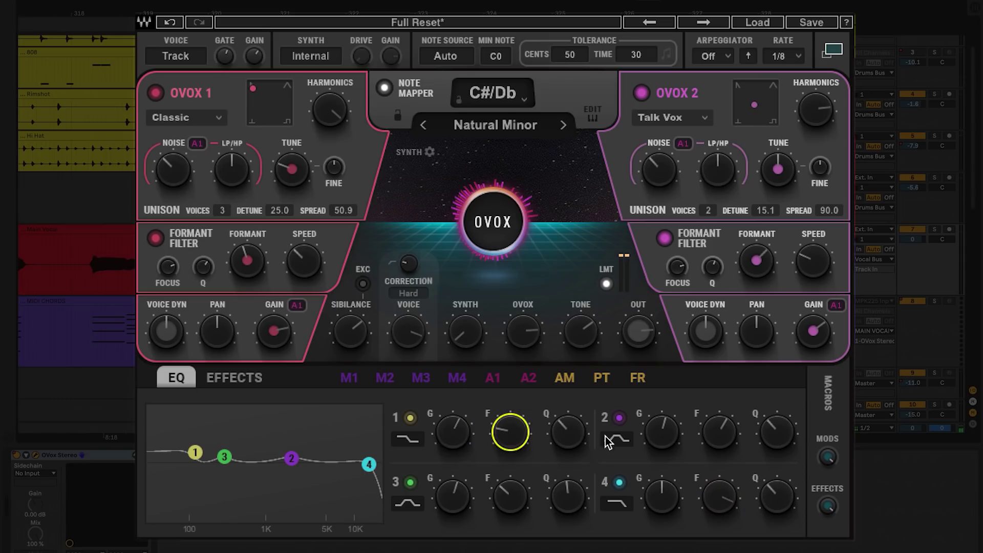
pyautogui.click(665, 442)
pyautogui.click(724, 444)
pyautogui.click(461, 505)
pyautogui.click(520, 505)
pyautogui.click(661, 505)
pyautogui.click(720, 505)
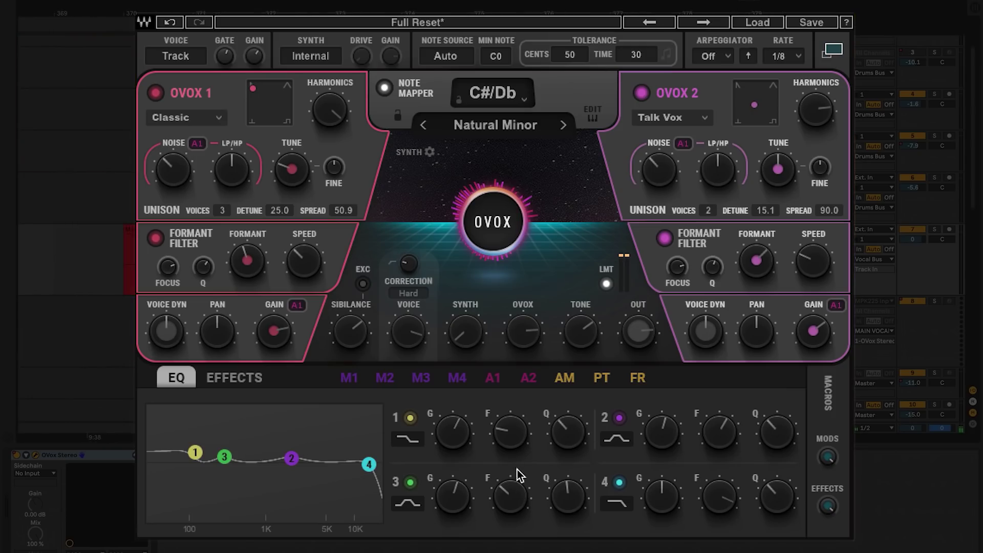
# Show the effects modules and switch on the Distortion and Reverb effects.
pyautogui.click(225, 385)
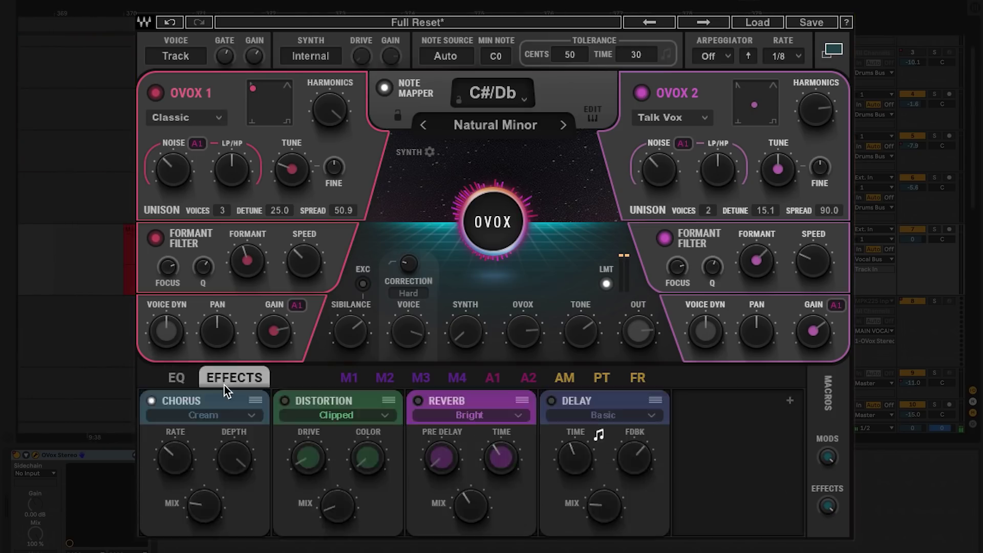
pyautogui.click(284, 401)
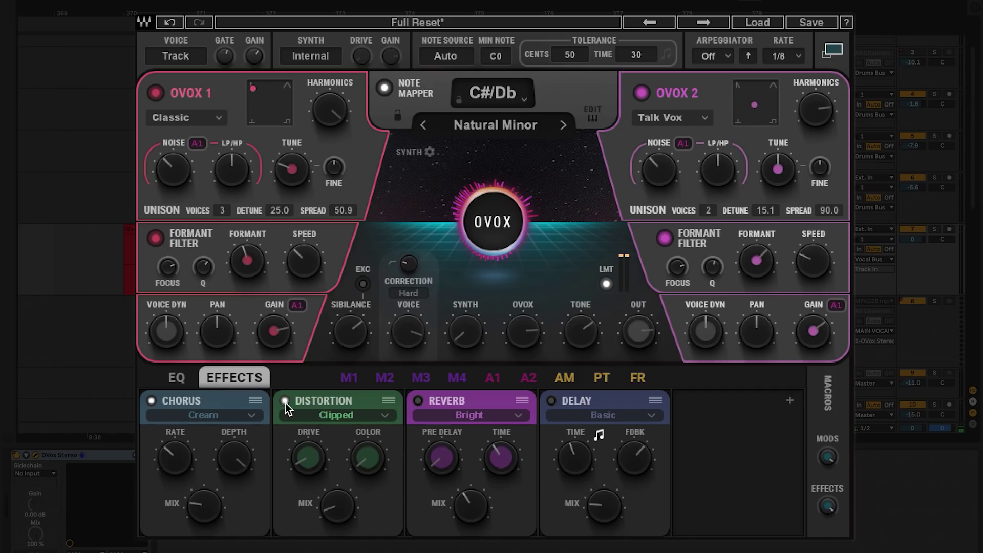
pyautogui.click(419, 401)
# Sweep the EFFECTS macro down to 0 and back up to 100.
pyautogui.click(827, 507)
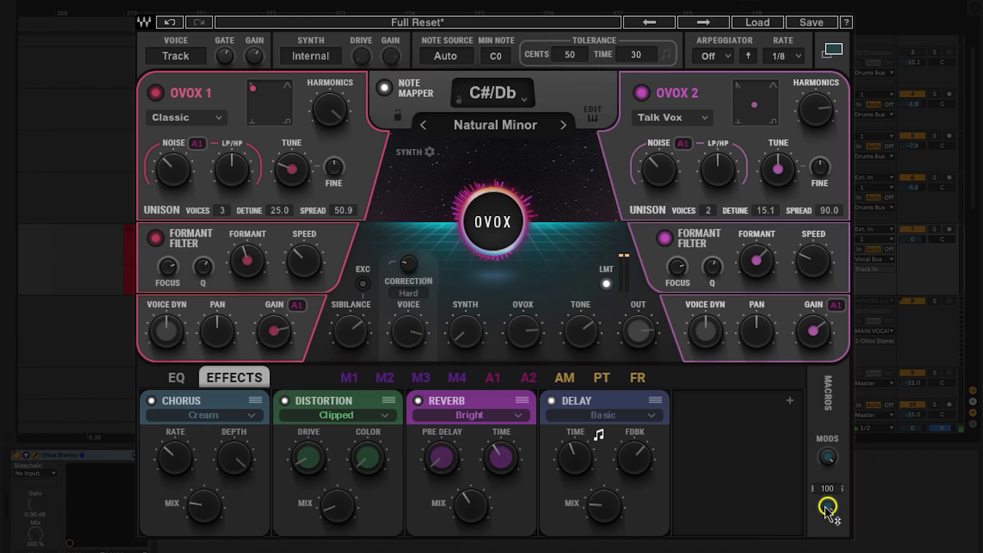
pyautogui.moveTo(826, 507); pyautogui.dragTo(826, 507)
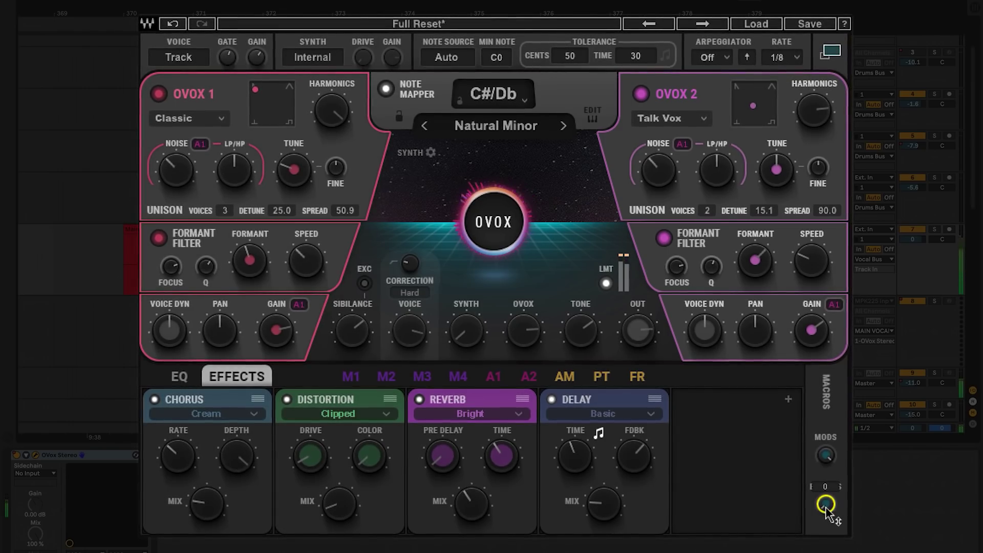
pyautogui.moveTo(826, 508); pyautogui.dragTo(828, 504)
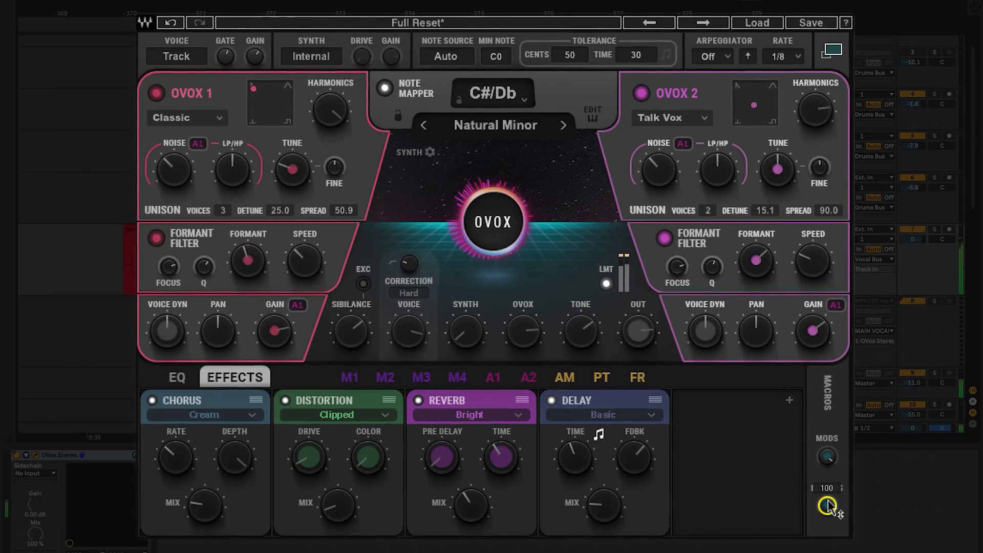
pyautogui.moveTo(829, 507); pyautogui.dragTo(827, 507)
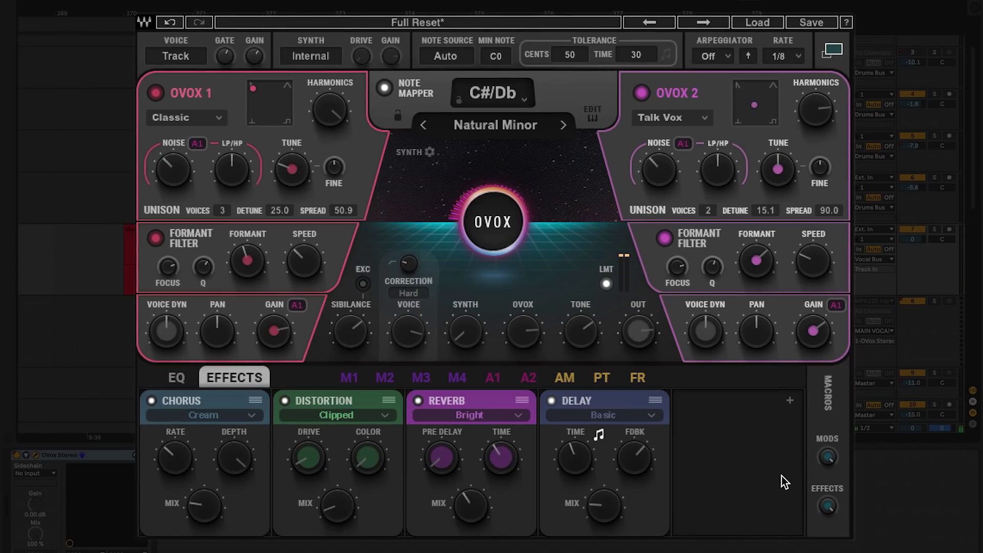
# Add a Compressor from the Plug-in list to the fifth effects slot and choose Normal.
pyautogui.rightClick(790, 409)
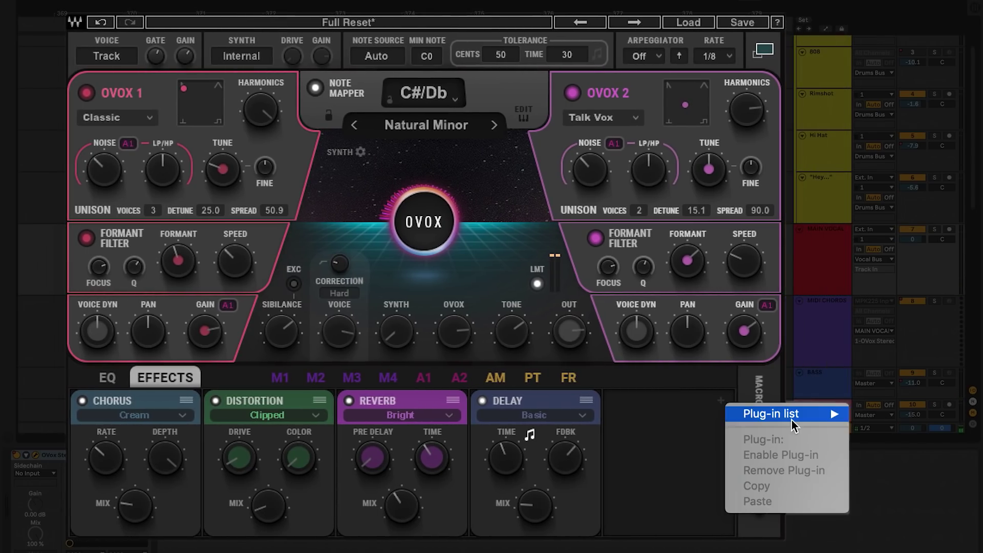
pyautogui.moveTo(792, 420)
pyautogui.click(871, 443)
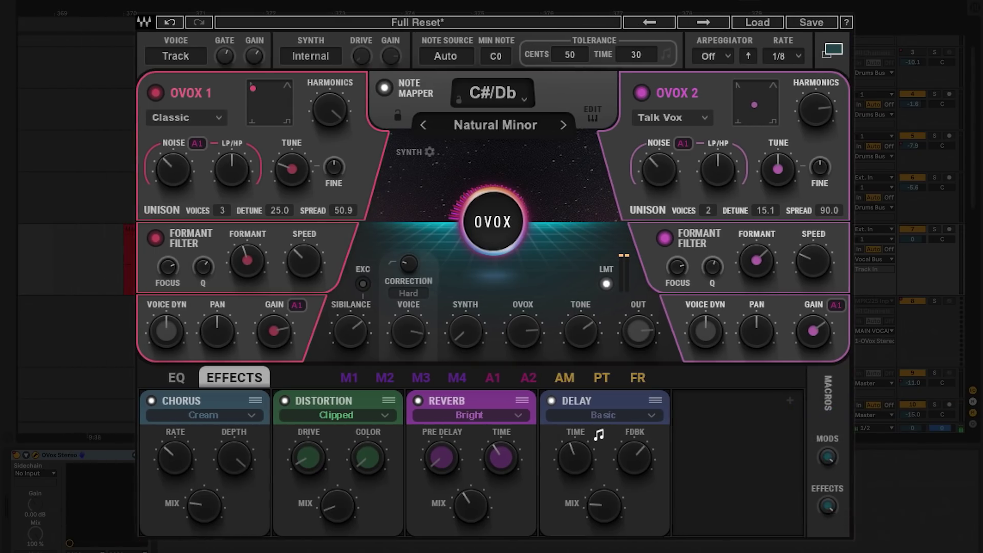
pyautogui.moveTo(727, 401); pyautogui.dragTo(761, 404)
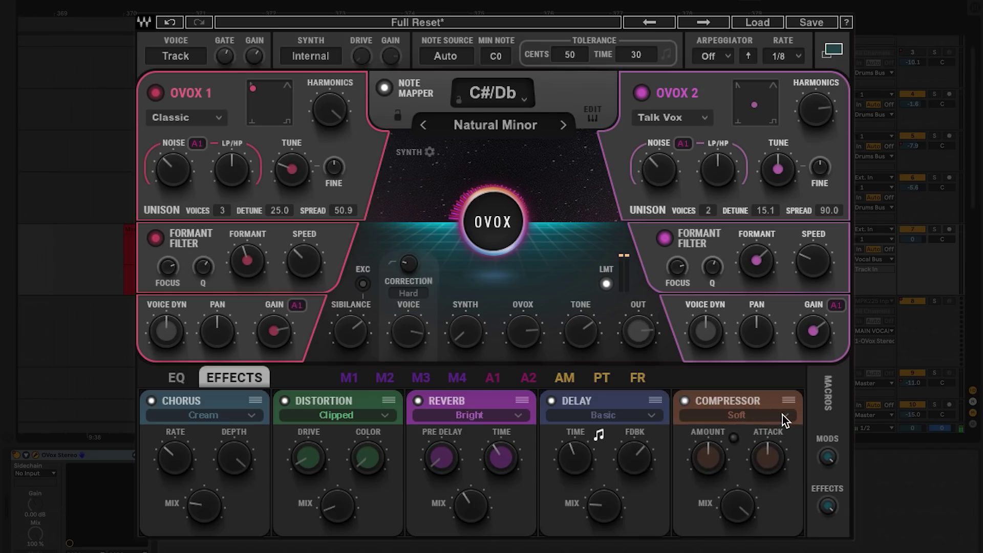
pyautogui.click(783, 415)
pyautogui.click(721, 448)
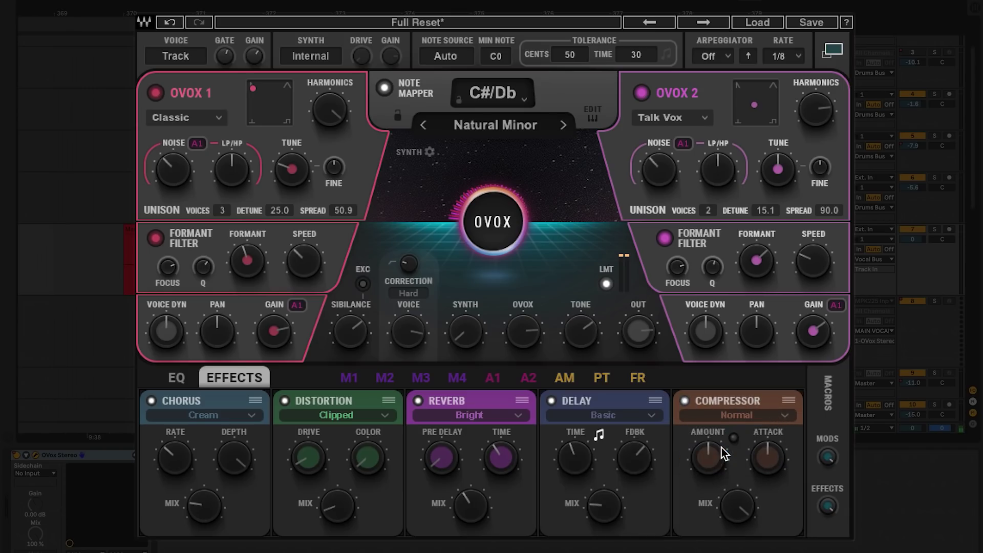